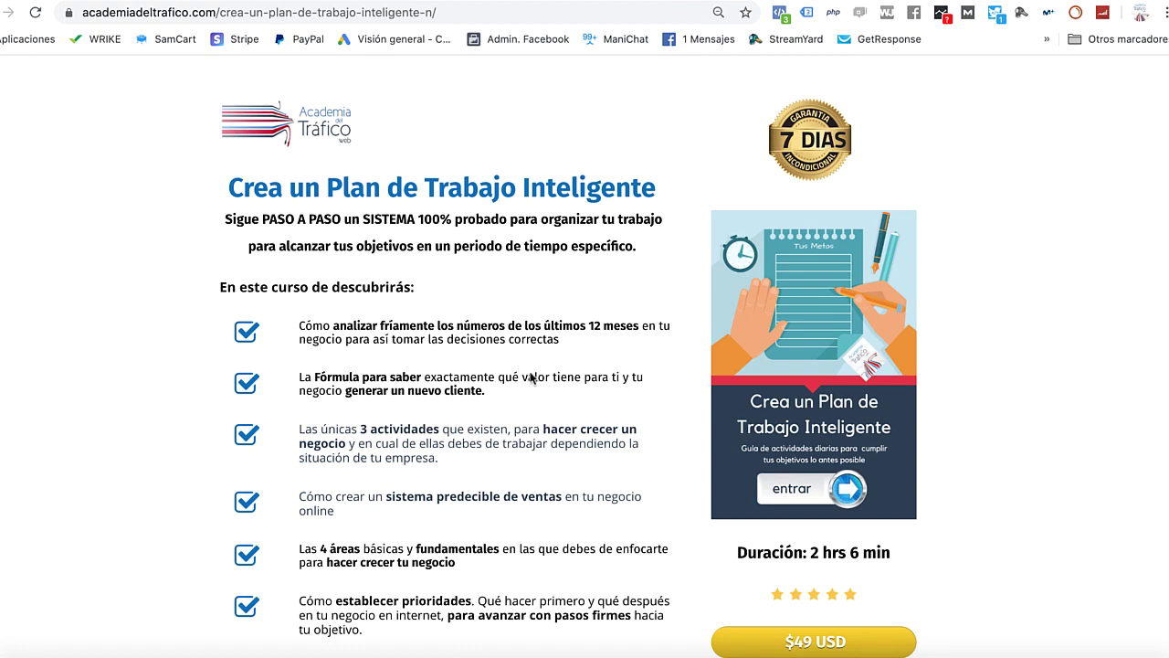
Review the "Crea un Plan de Trabajo Inteligente" sales page and its checkout page, from the contact fields to the order summary.
scroll(628, 451, down, 10)
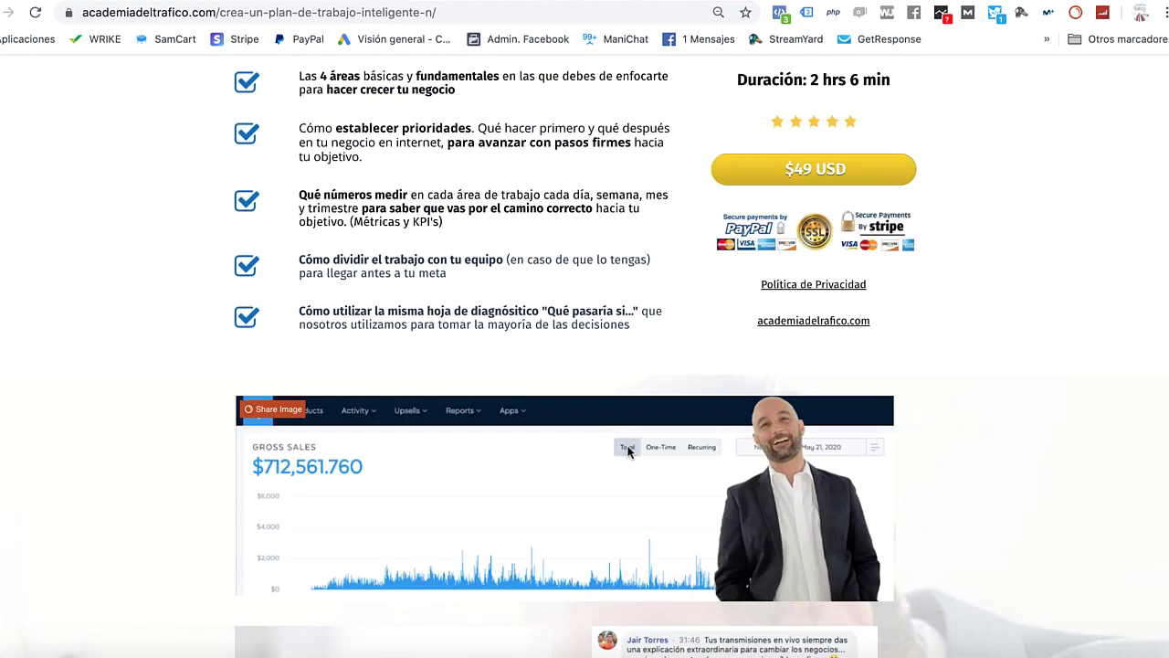
scroll(629, 451, up, 10)
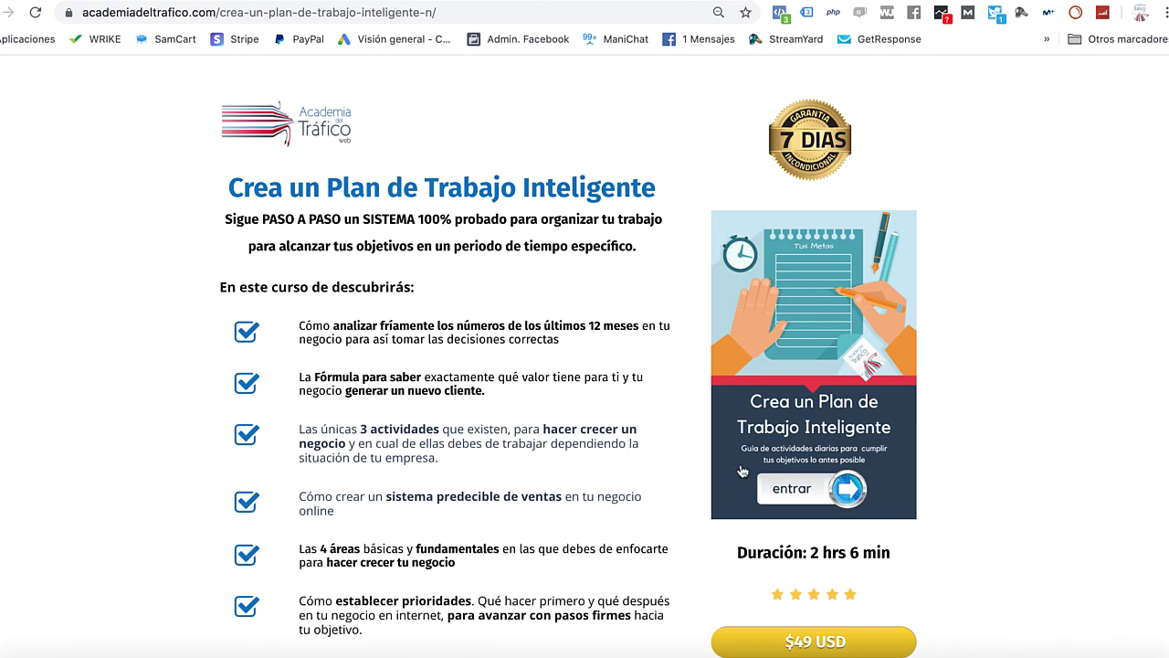
scroll(800, 313, down, 1)
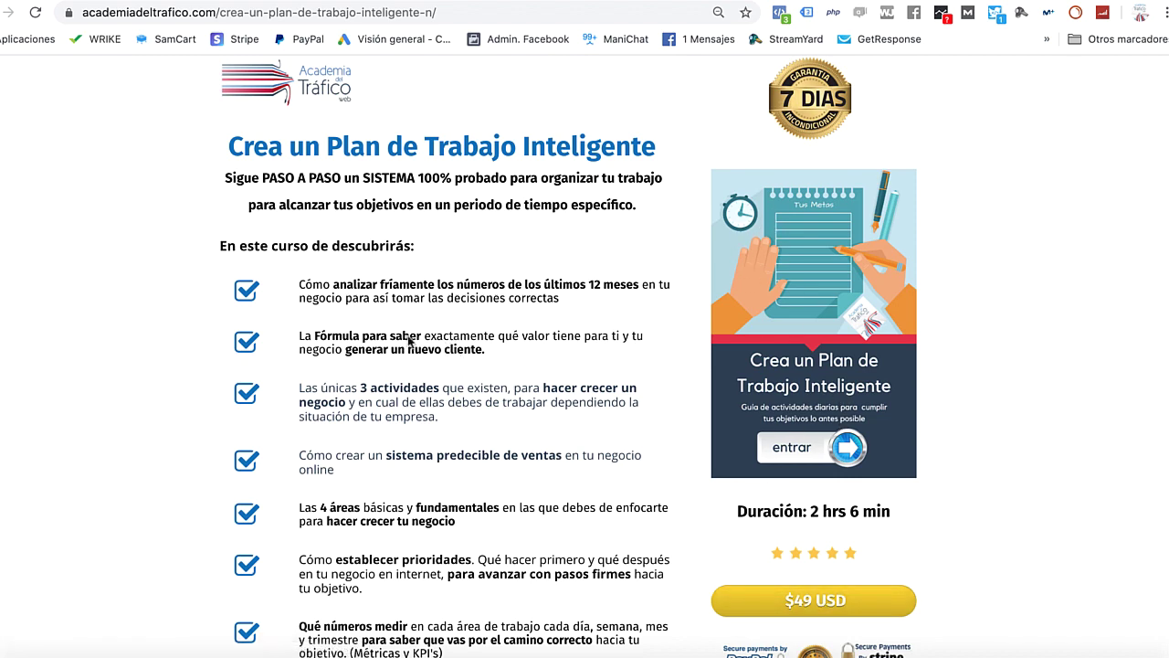
click(813, 599)
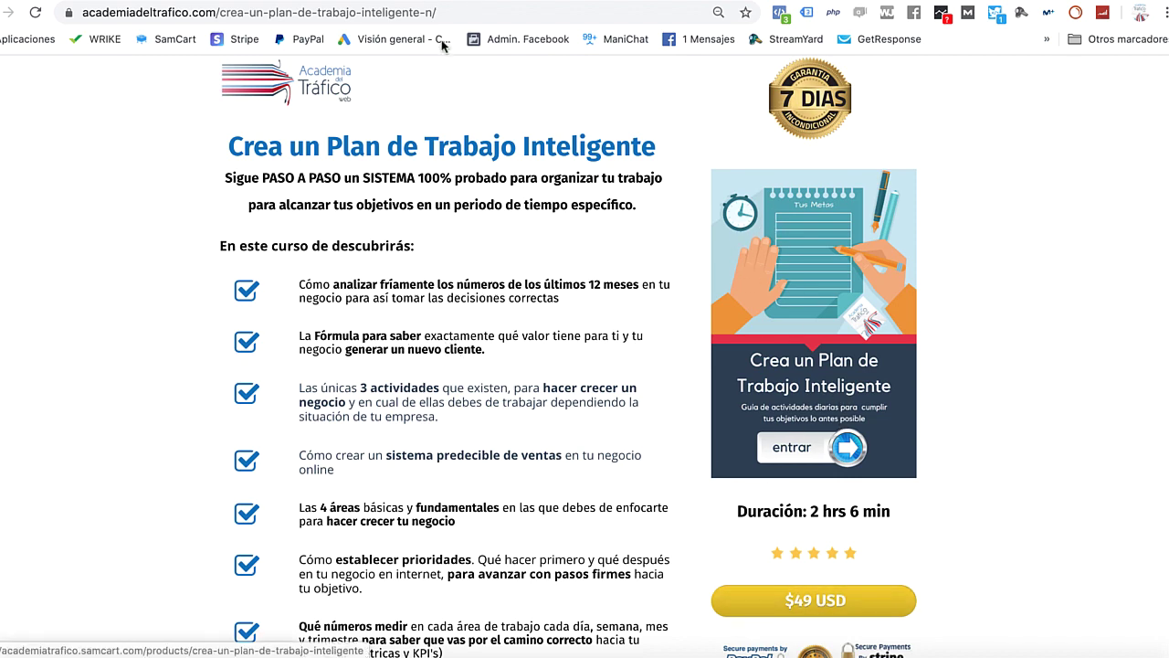
scroll(567, 266, down, 5)
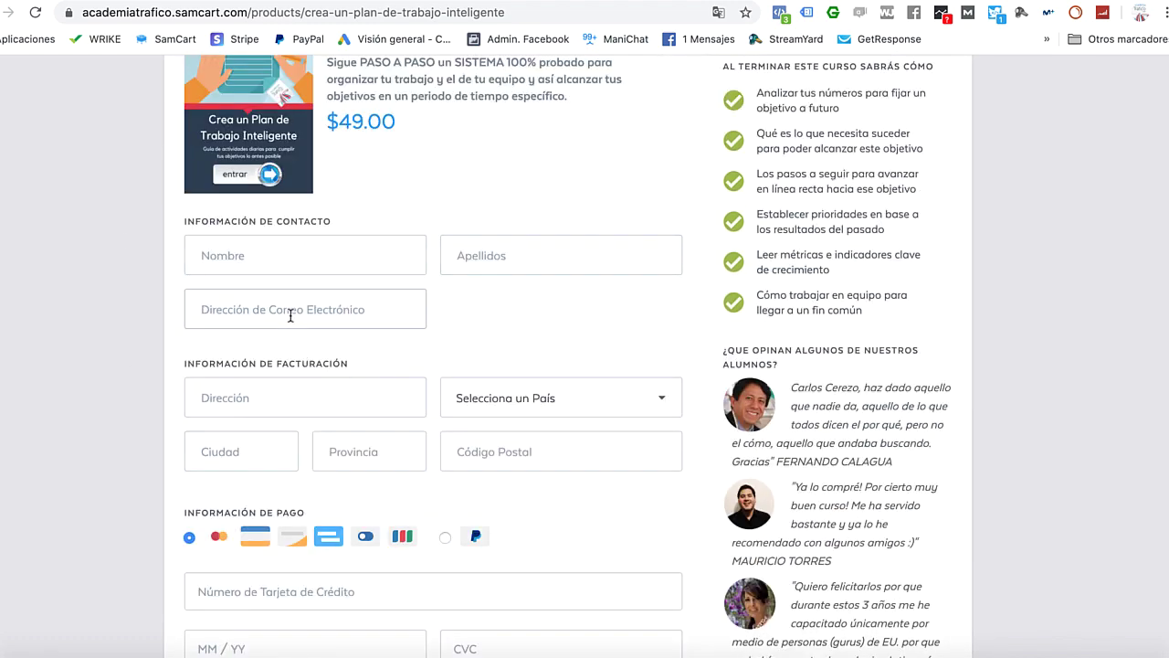
scroll(413, 406, down, 5)
scroll(409, 410, down, 2)
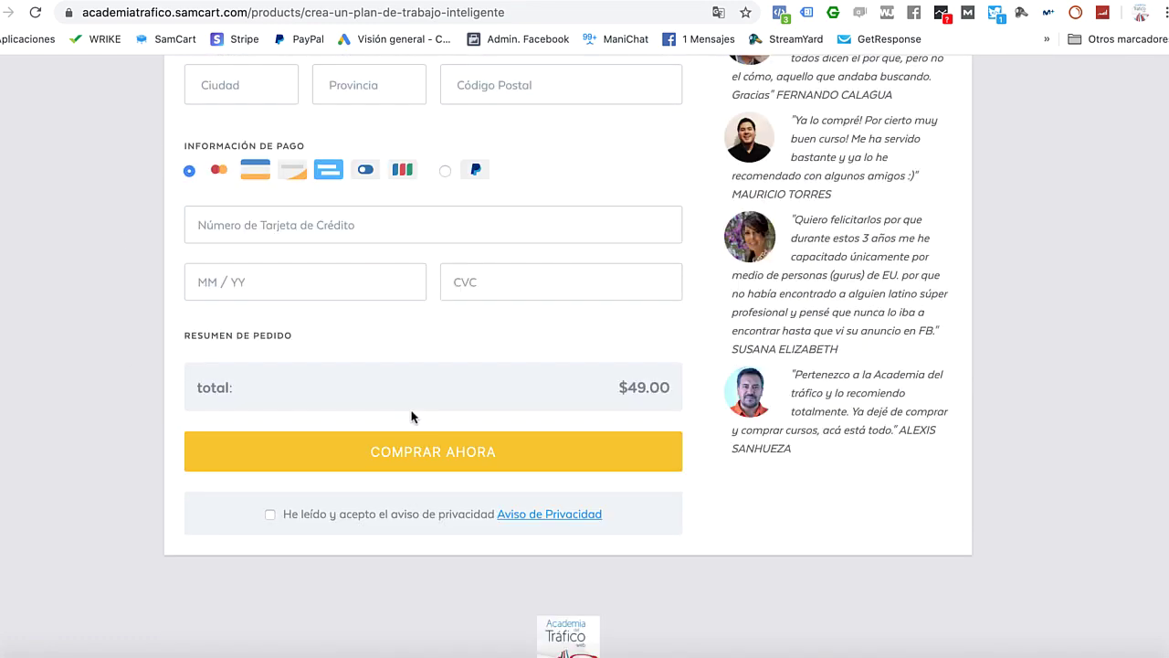
scroll(411, 416, up, 8)
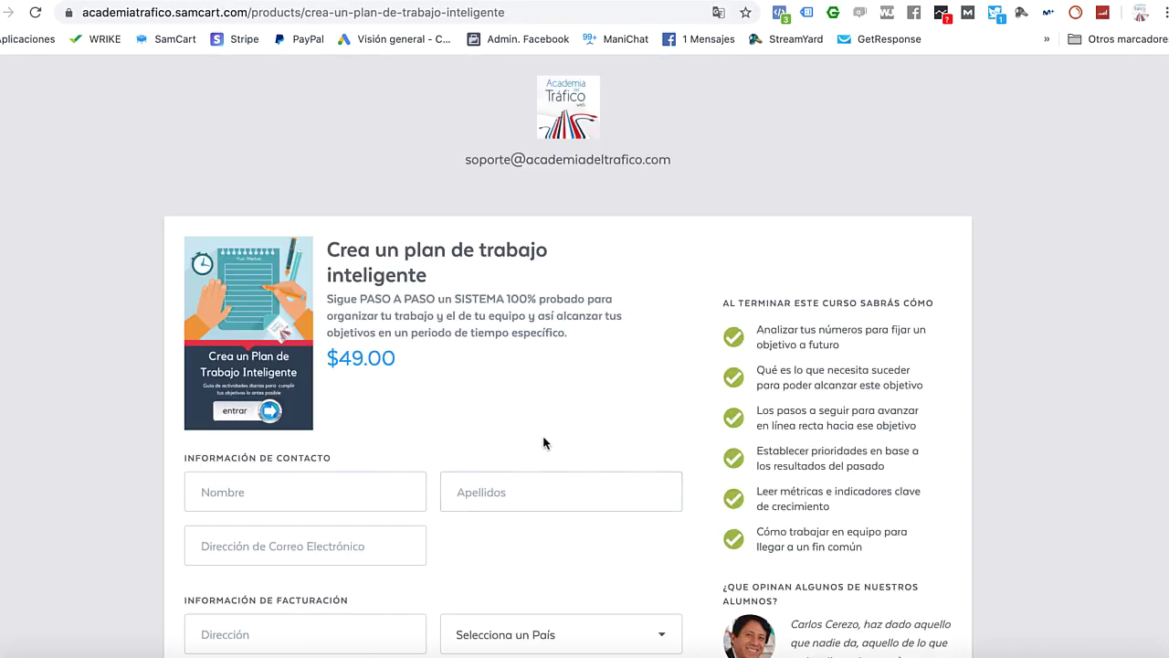
scroll(543, 443, down, 3)
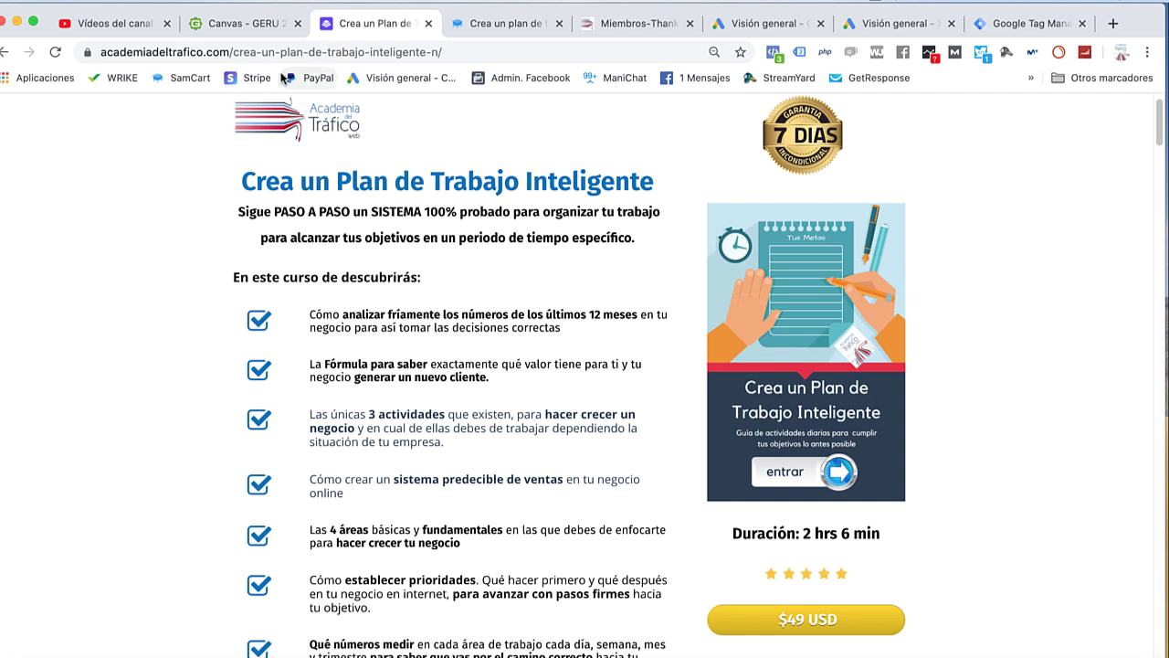
Switch to Google Ads and start a new conversion action for a website (Sitio web) from the account's conversion settings.
click(778, 23)
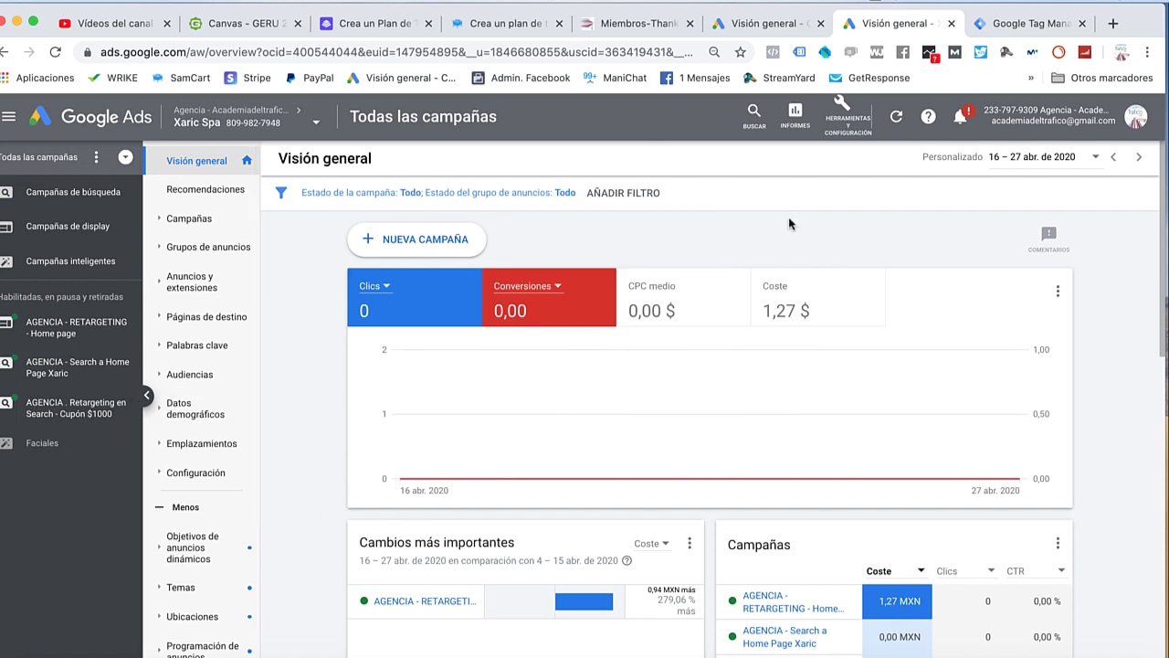
click(842, 122)
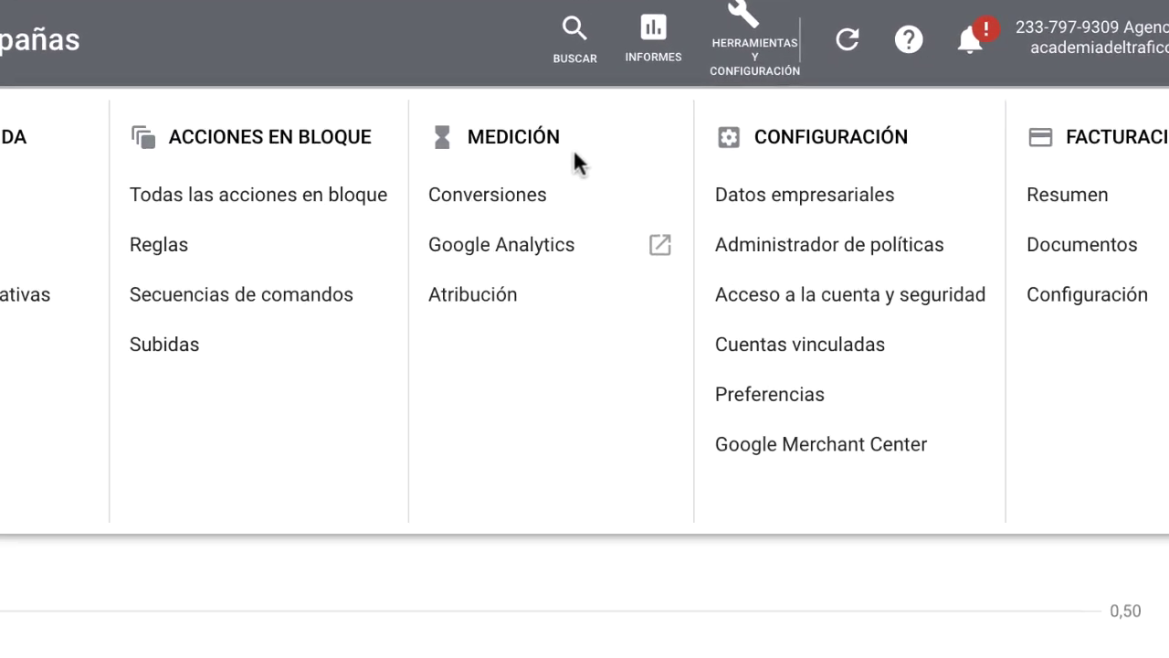
click(715, 196)
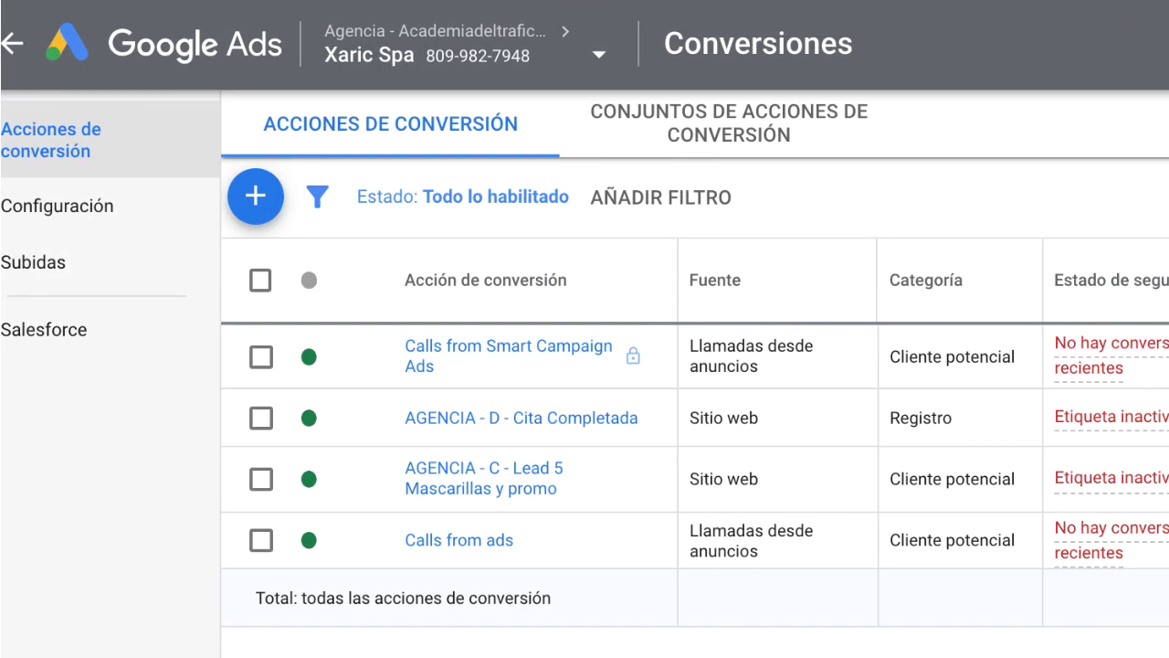
click(249, 209)
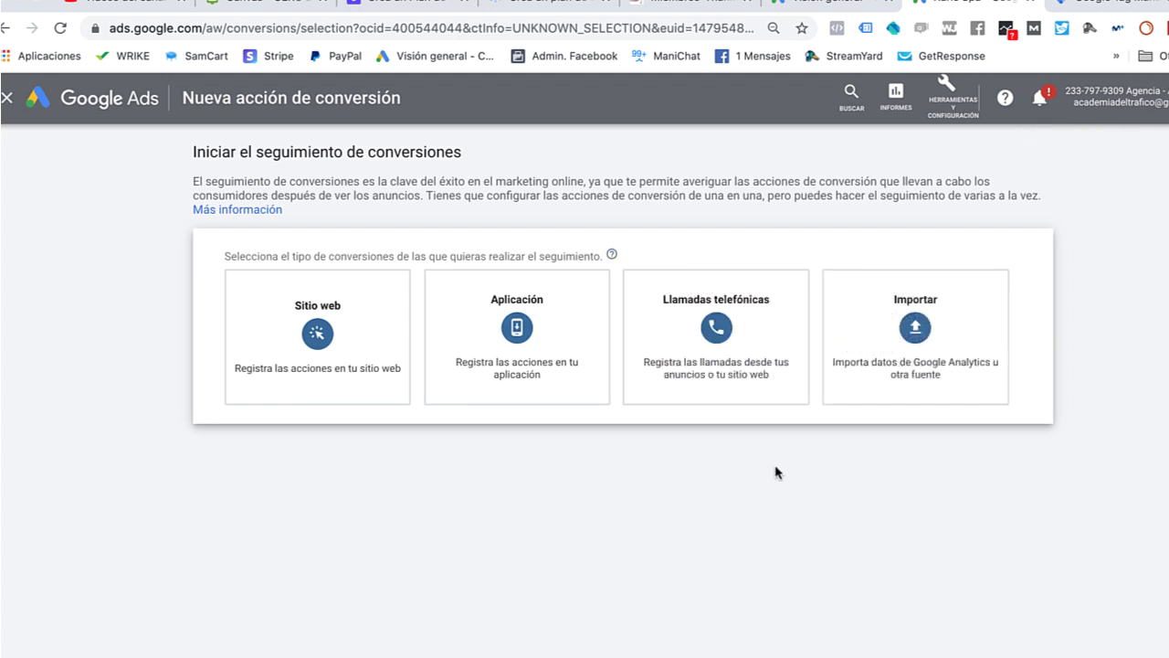
click(320, 342)
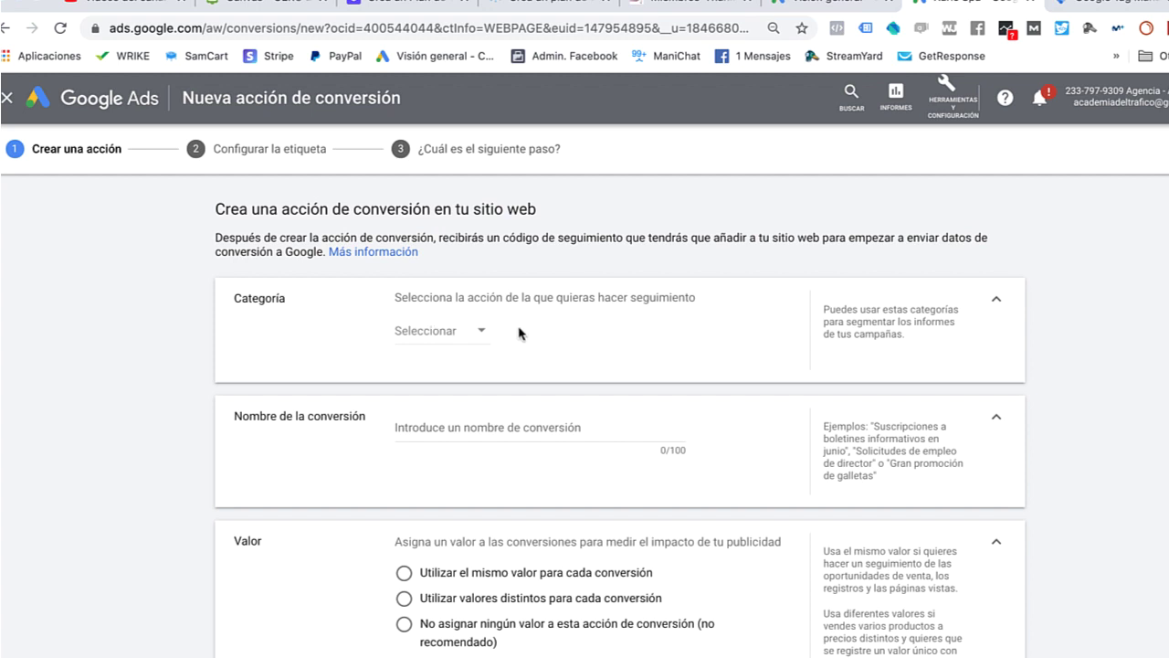
Set the conversion category to Compra and name the conversion "Curso Crea un plan de trabajo inteligente Full".
click(481, 334)
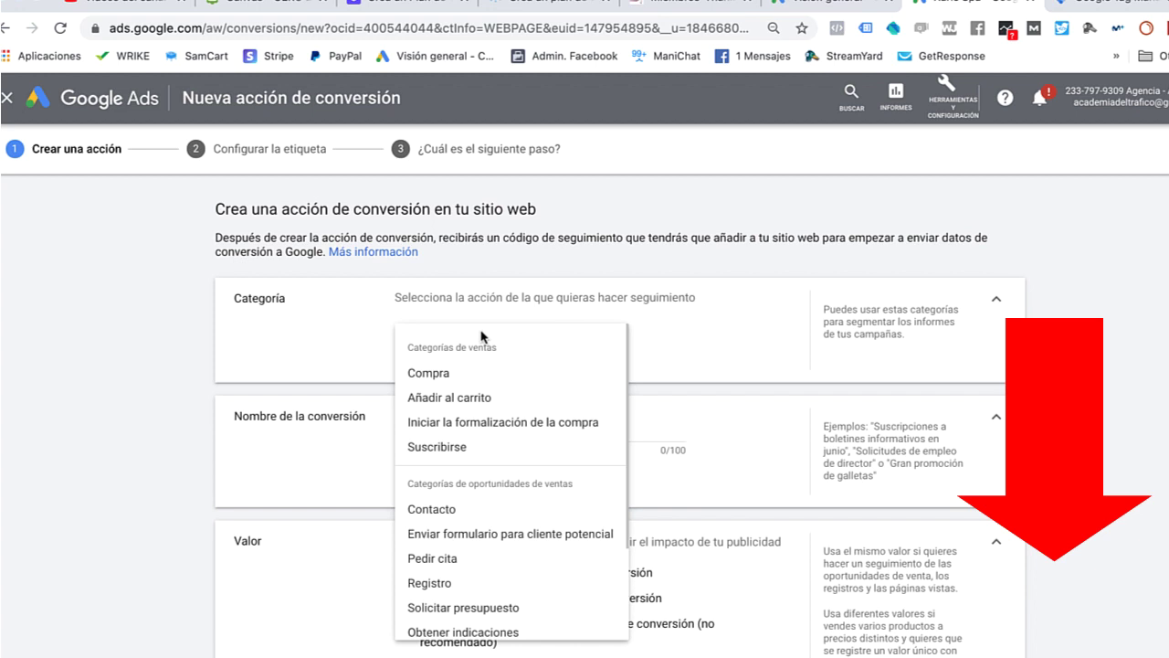
click(447, 374)
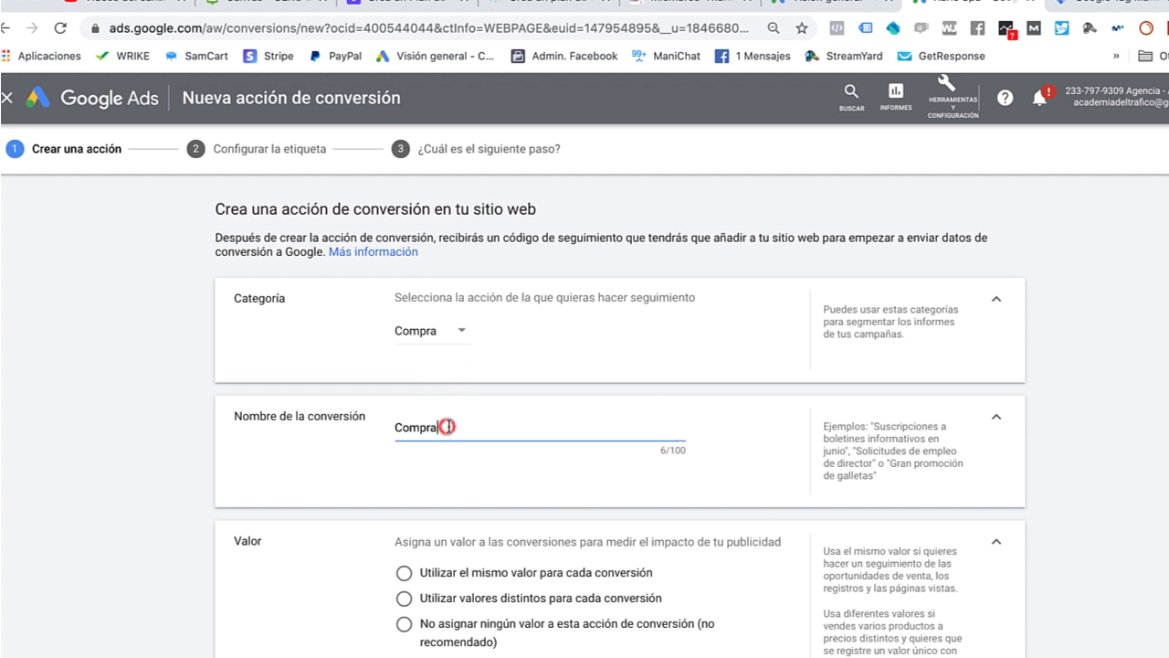
drag(447, 427, 373, 415)
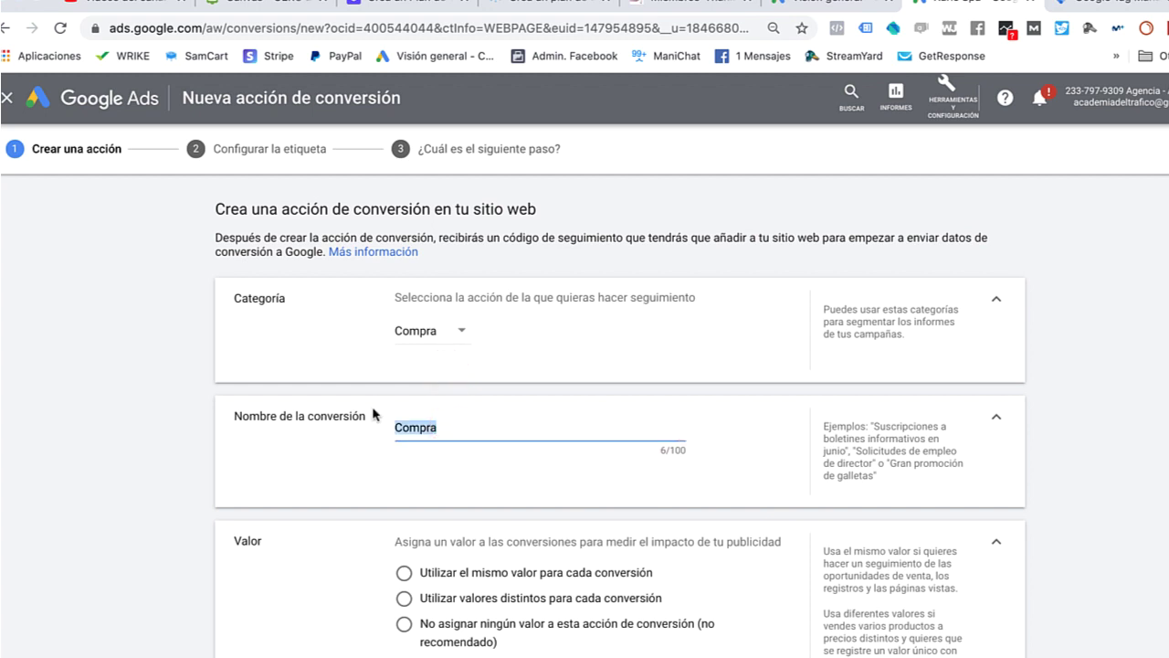
text(Crea un)
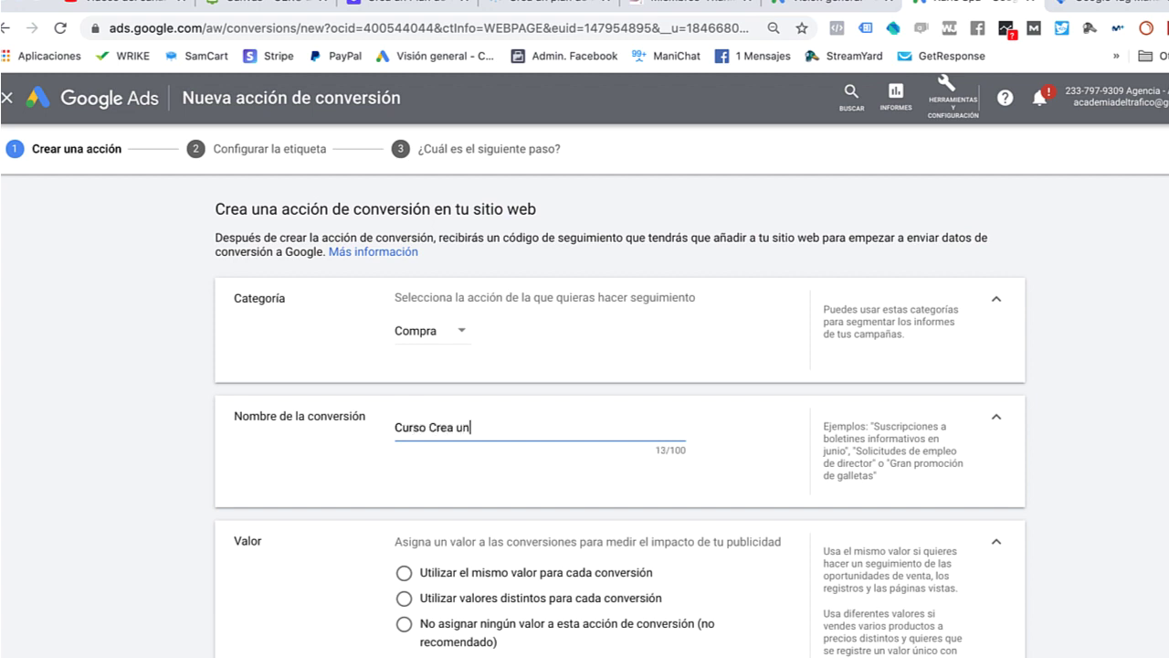
text(urso Crea un plan de trabaj)
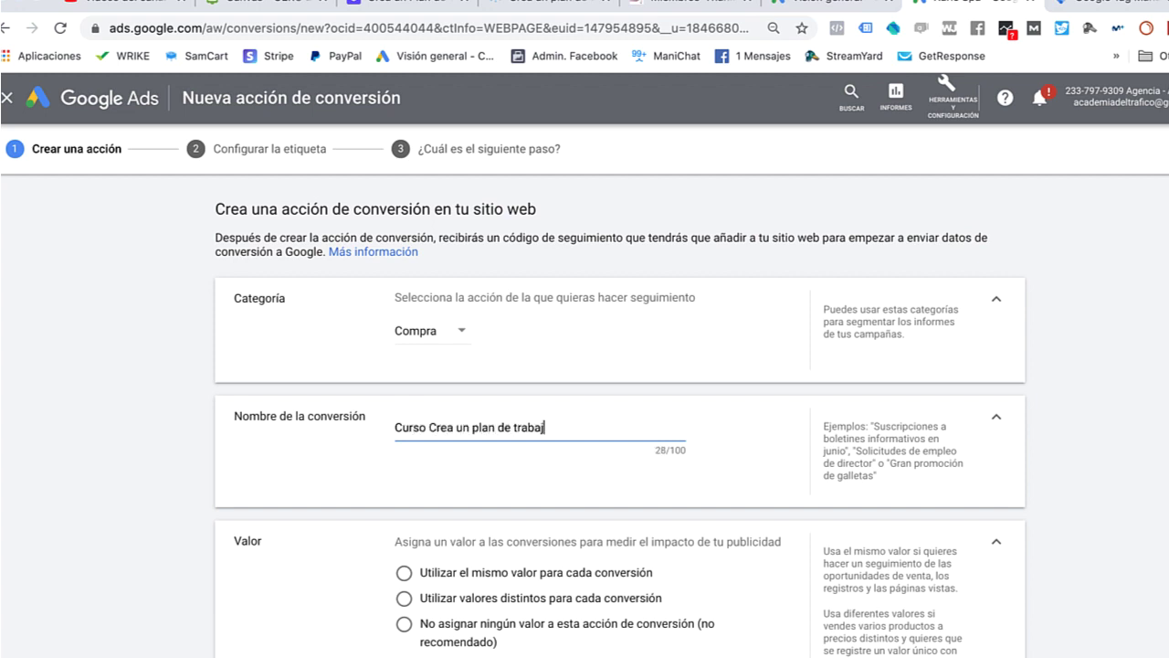
text(o inteligente Full)
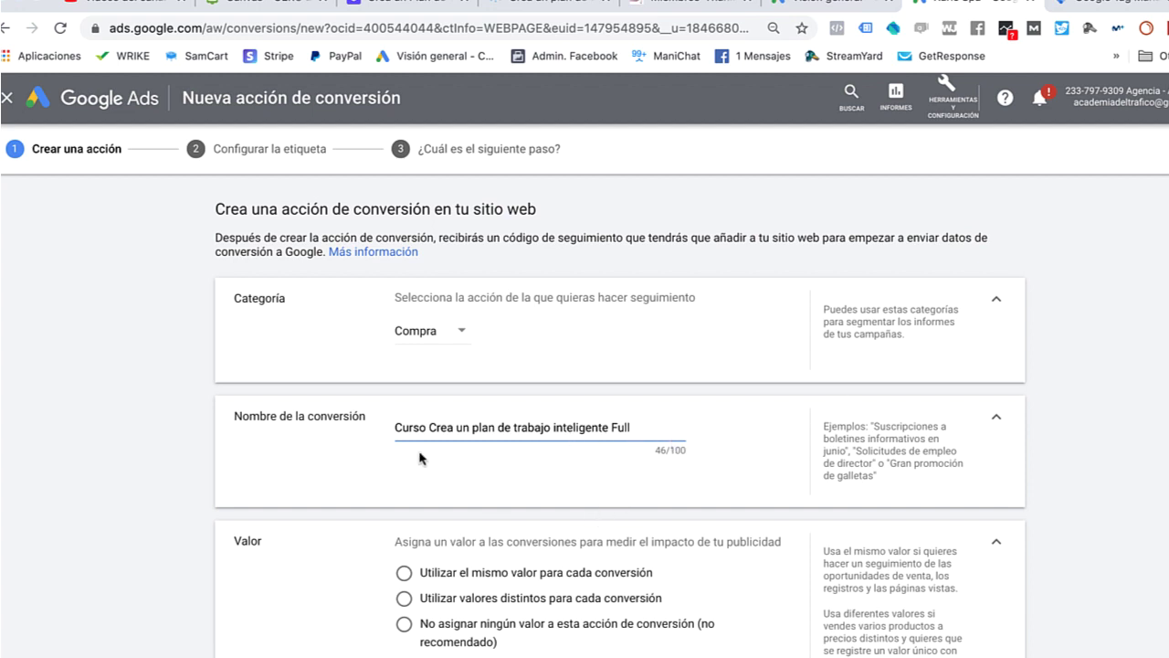
Use the same value for each conversion and set its currency to dólar estadounidense (USD US$).
scroll(539, 493, down, 1)
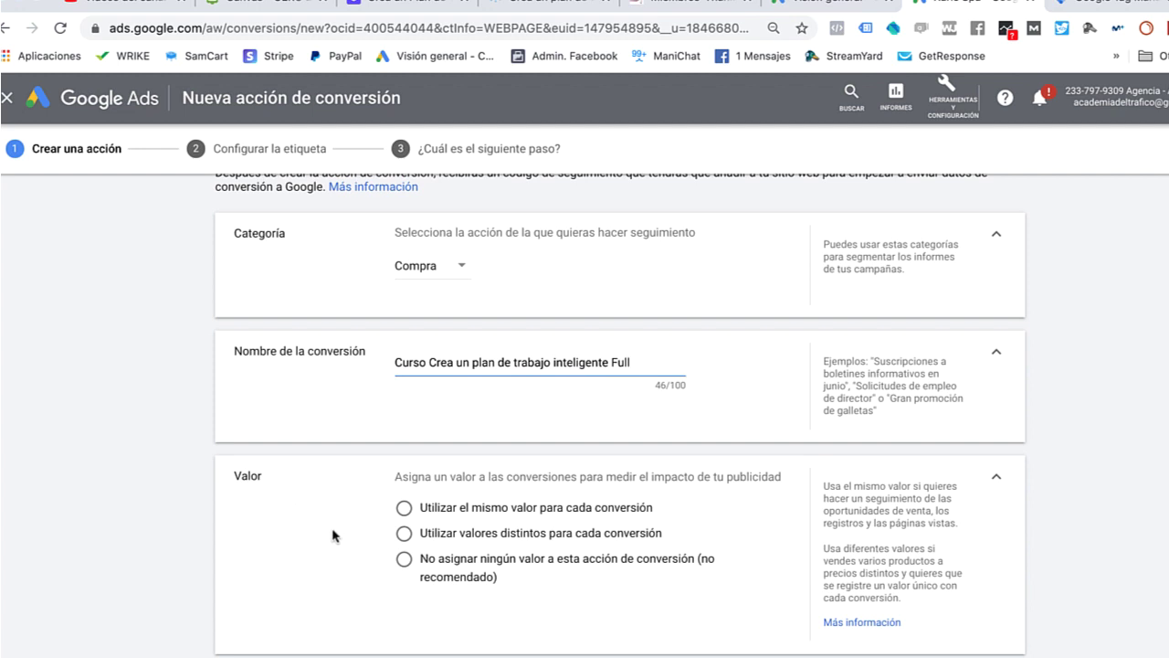
click(404, 509)
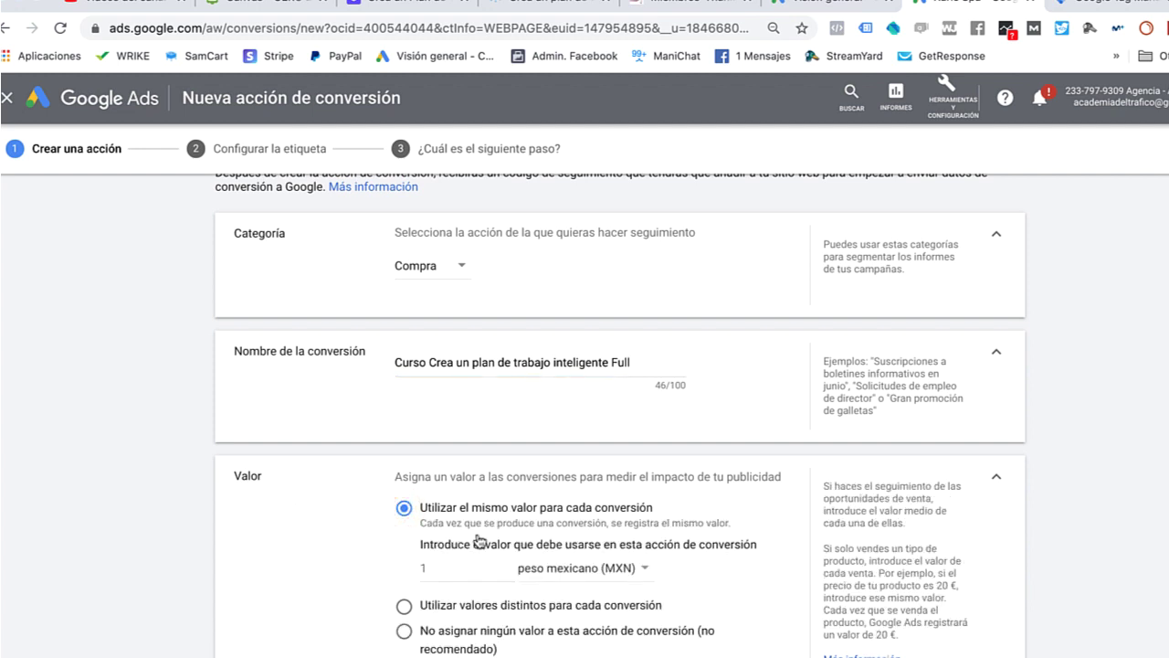
click(644, 568)
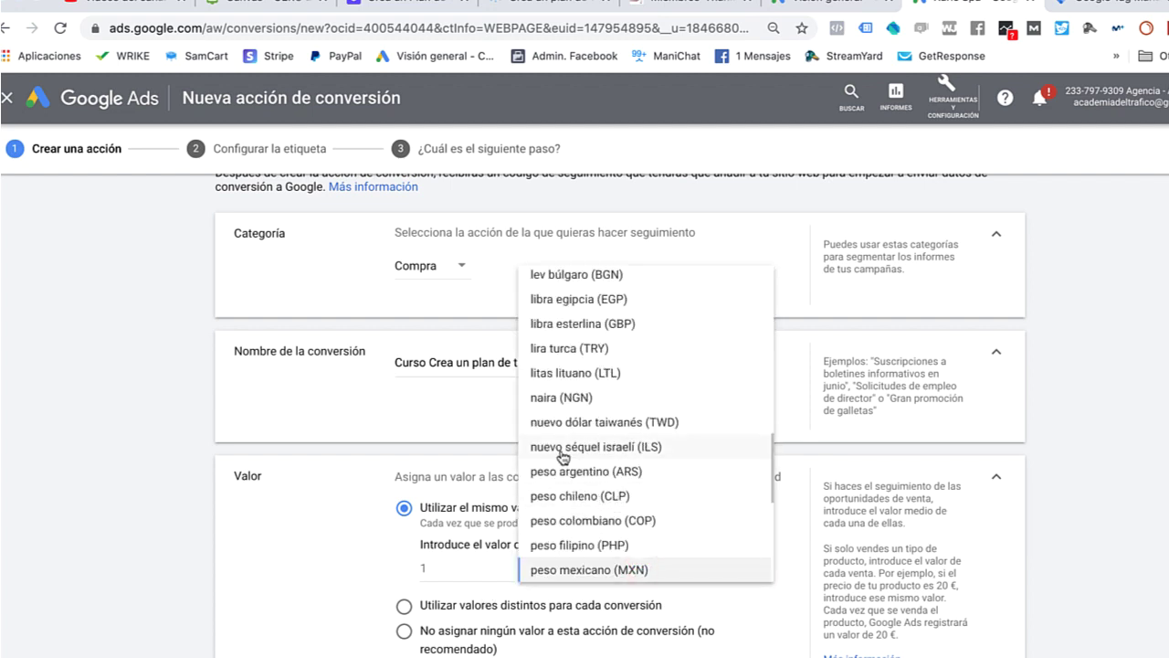
scroll(610, 500, down, 1)
scroll(610, 501, down, 2)
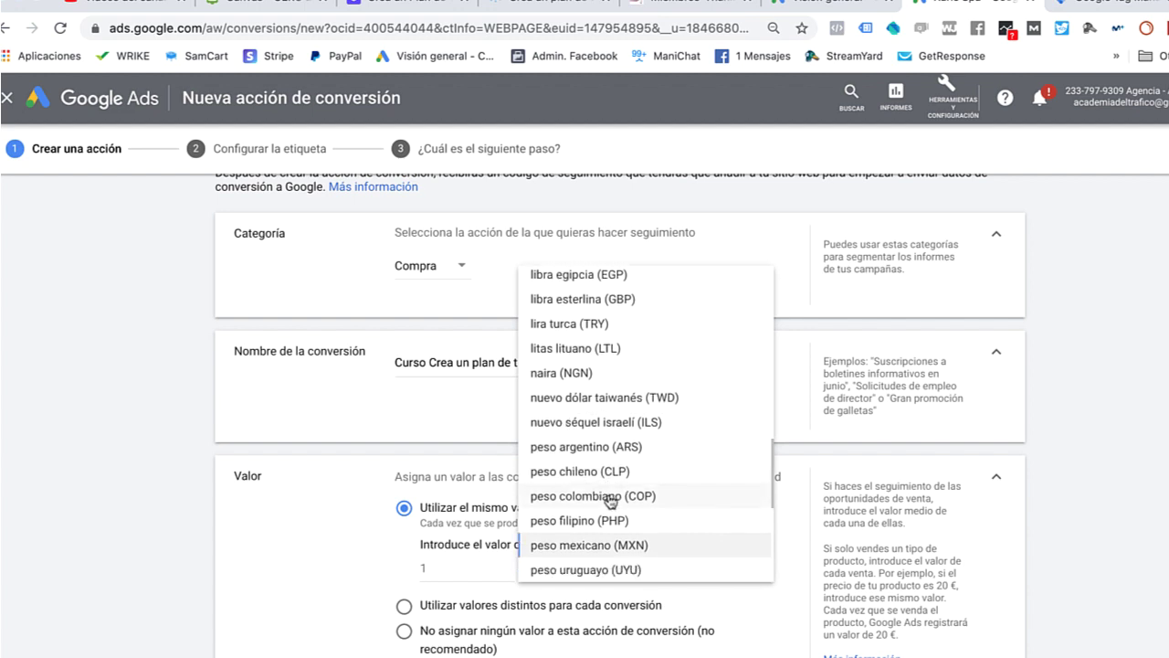
scroll(610, 501, up, 15)
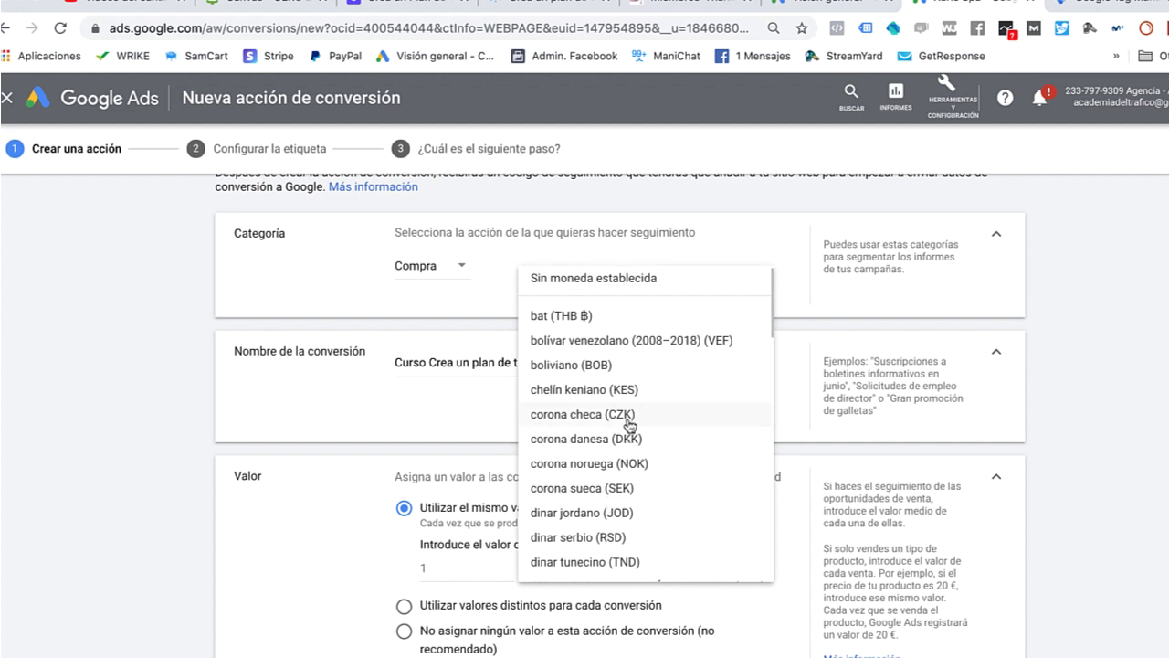
scroll(647, 450, down, 3)
scroll(646, 449, down, 15)
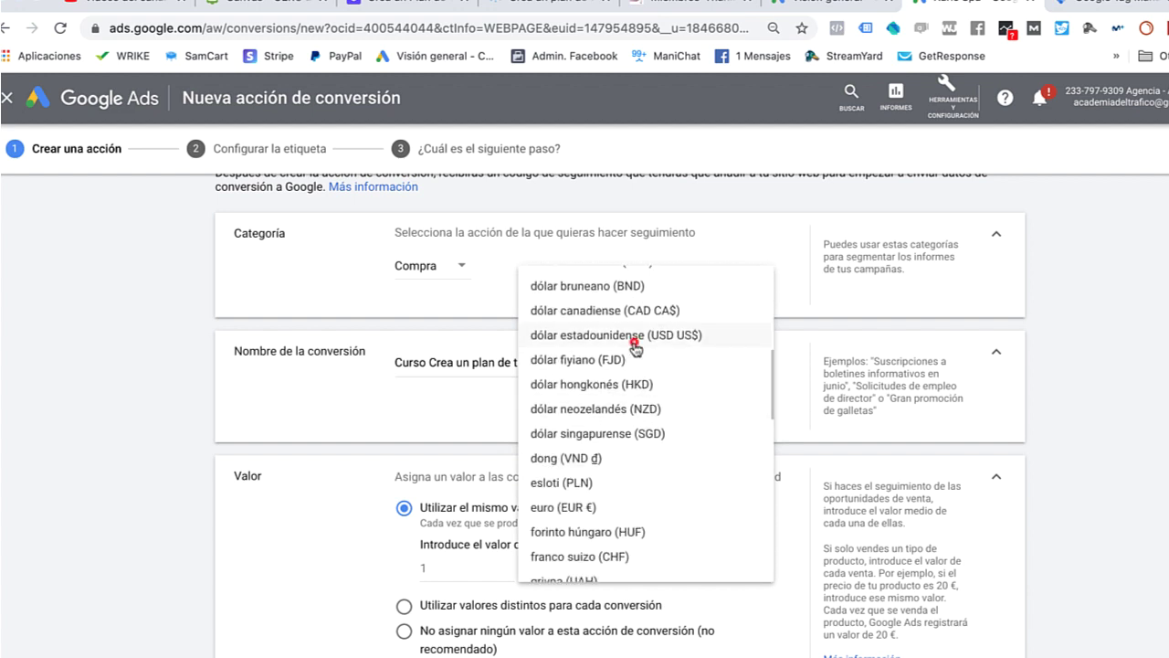
click(632, 335)
Set the value for this conversion action to 49.
click(437, 564)
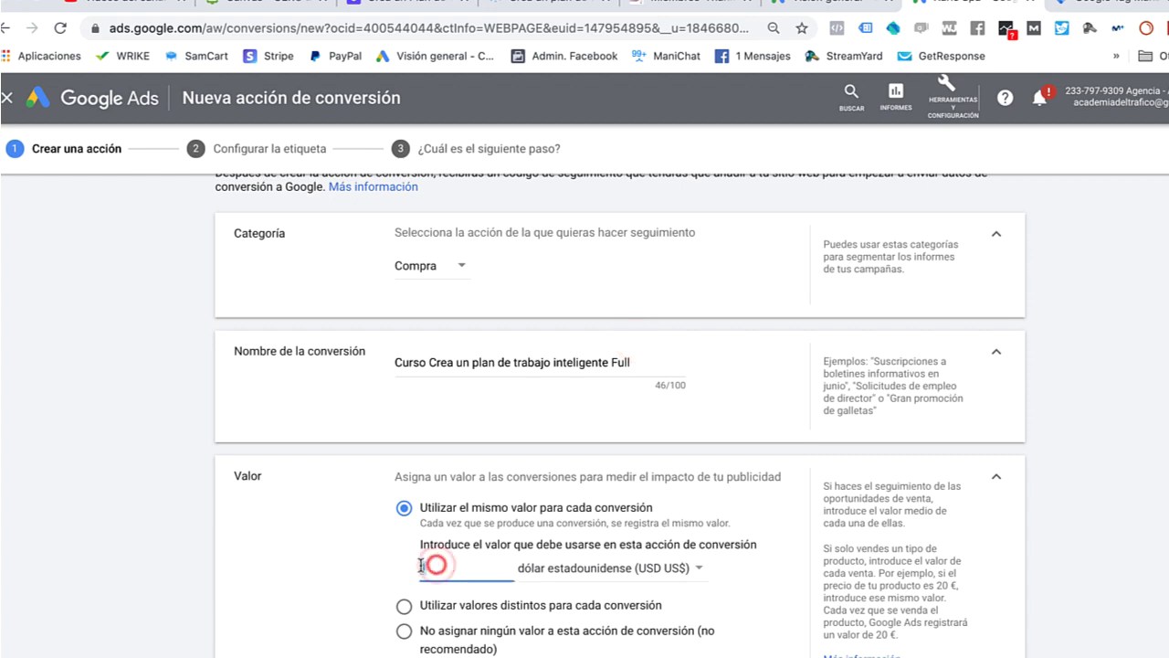
key(BackSpace)
text(49)
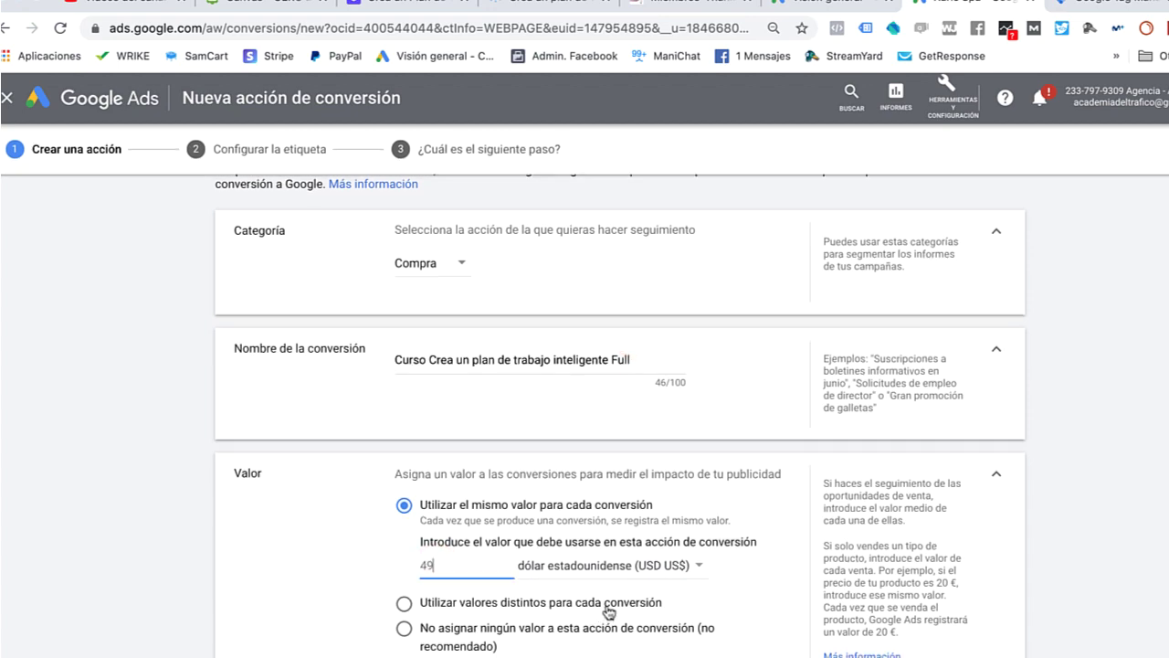
Set the post-impression conversion window (Ventana de conversión post-impresión) to 30 días.
scroll(535, 606, down, 5)
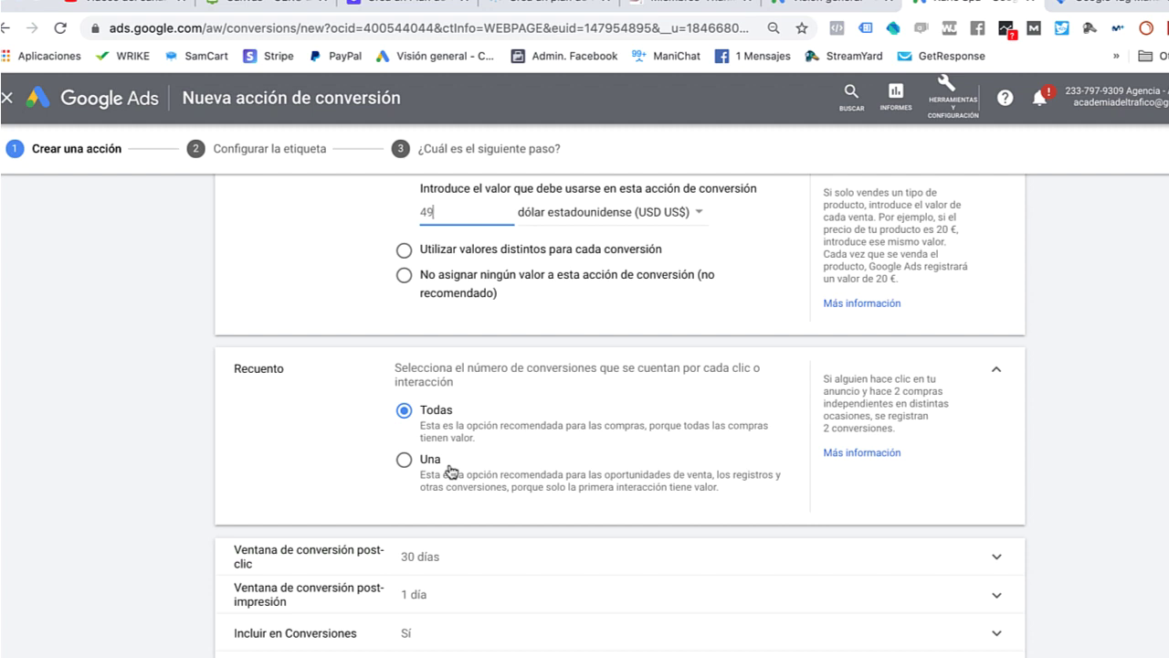
scroll(475, 460, down, 2)
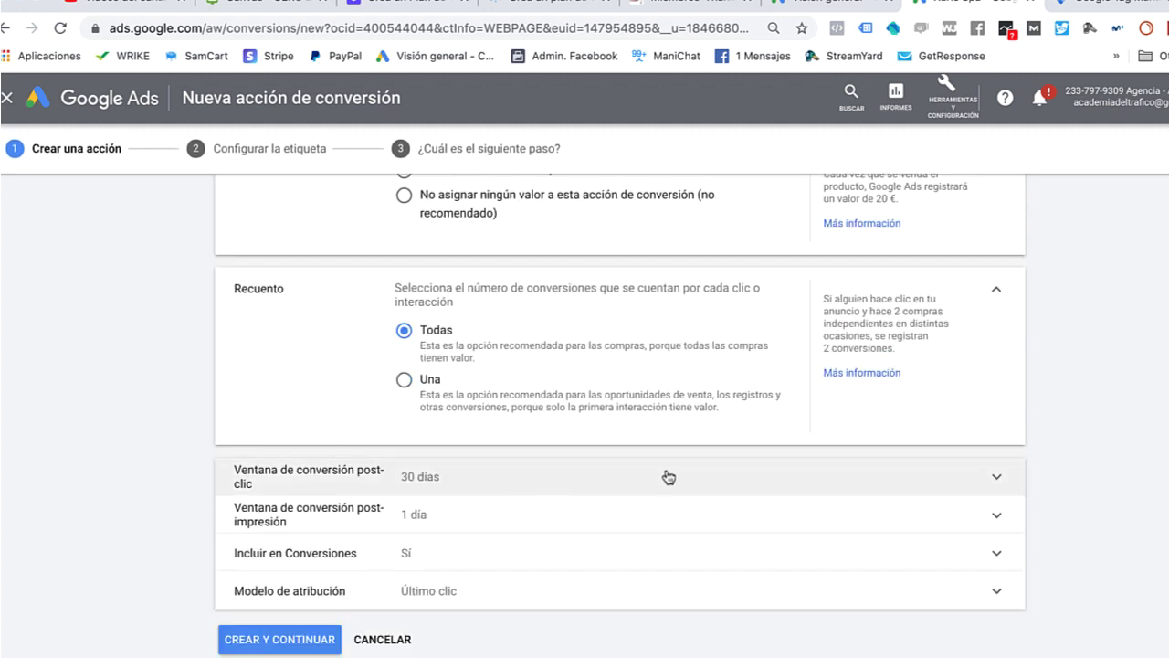
click(986, 519)
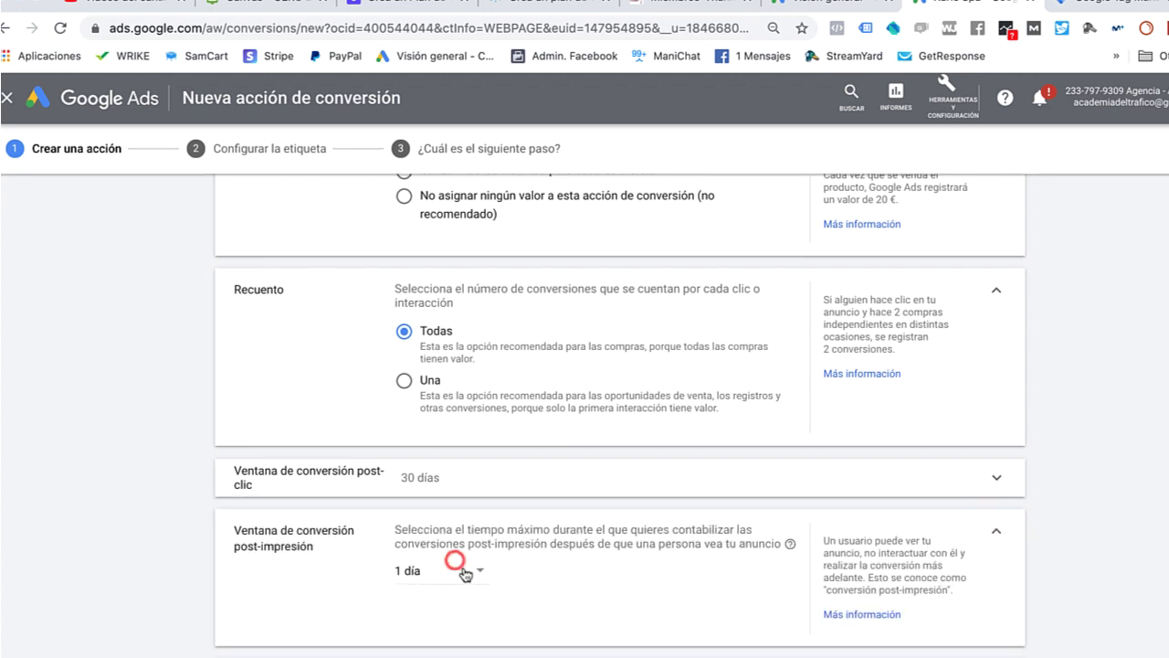
click(459, 566)
click(430, 412)
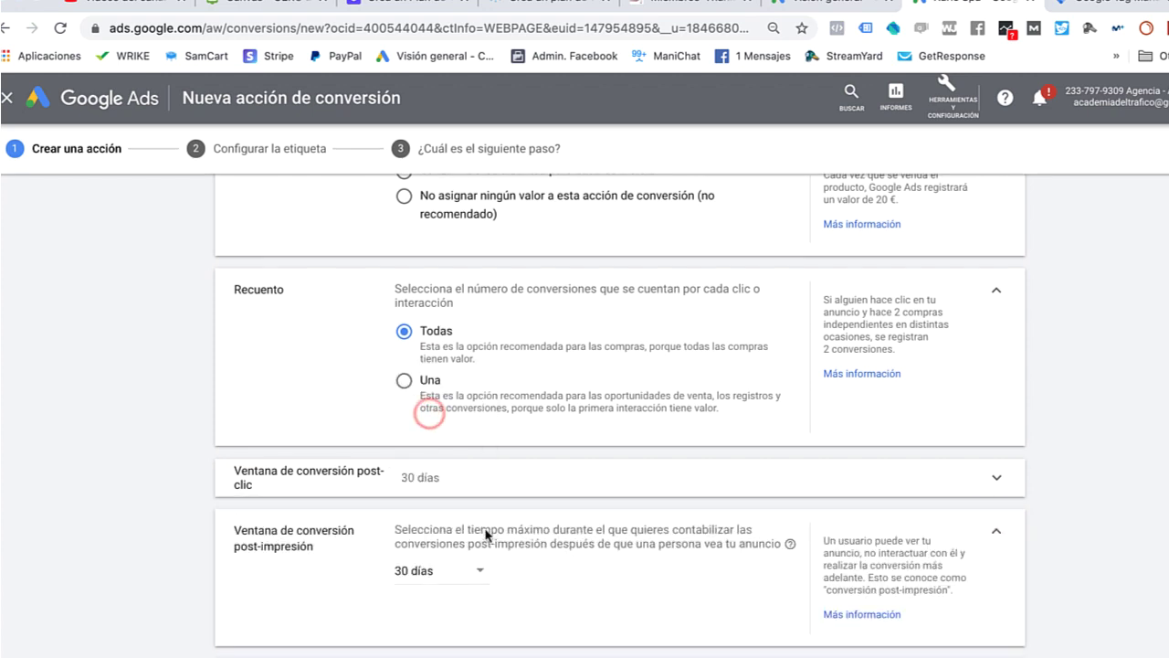
Expand the post-click conversion window (Ventana de conversión post-clic) and select 30 días.
click(997, 476)
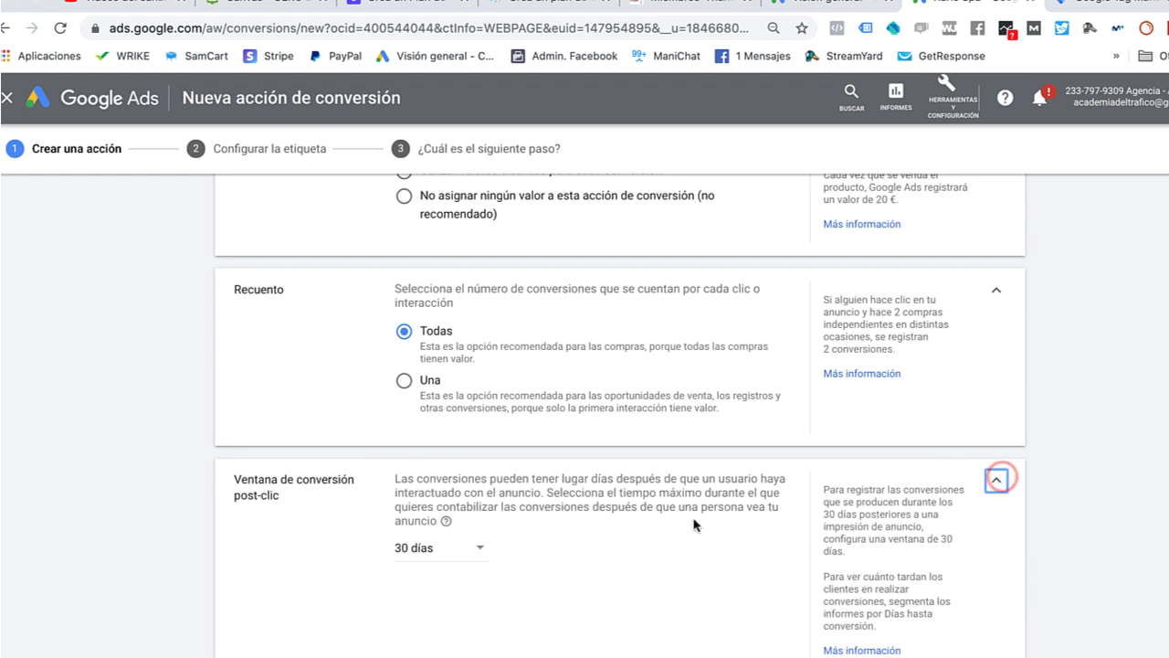
click(478, 549)
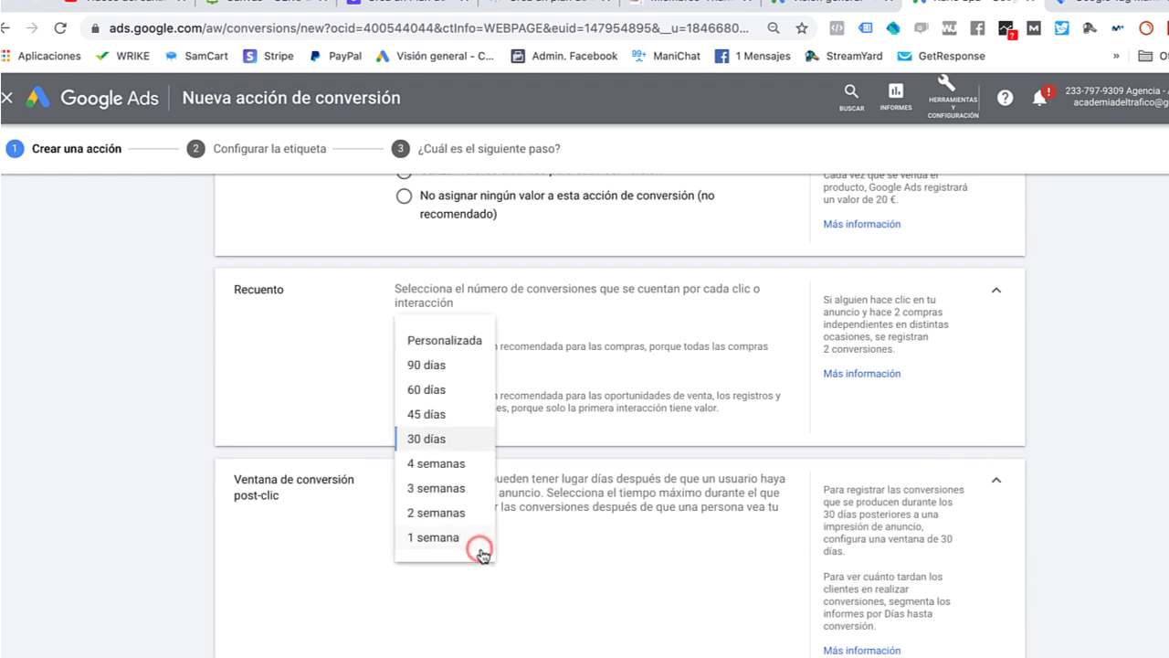
click(444, 438)
scroll(738, 581, down, 1)
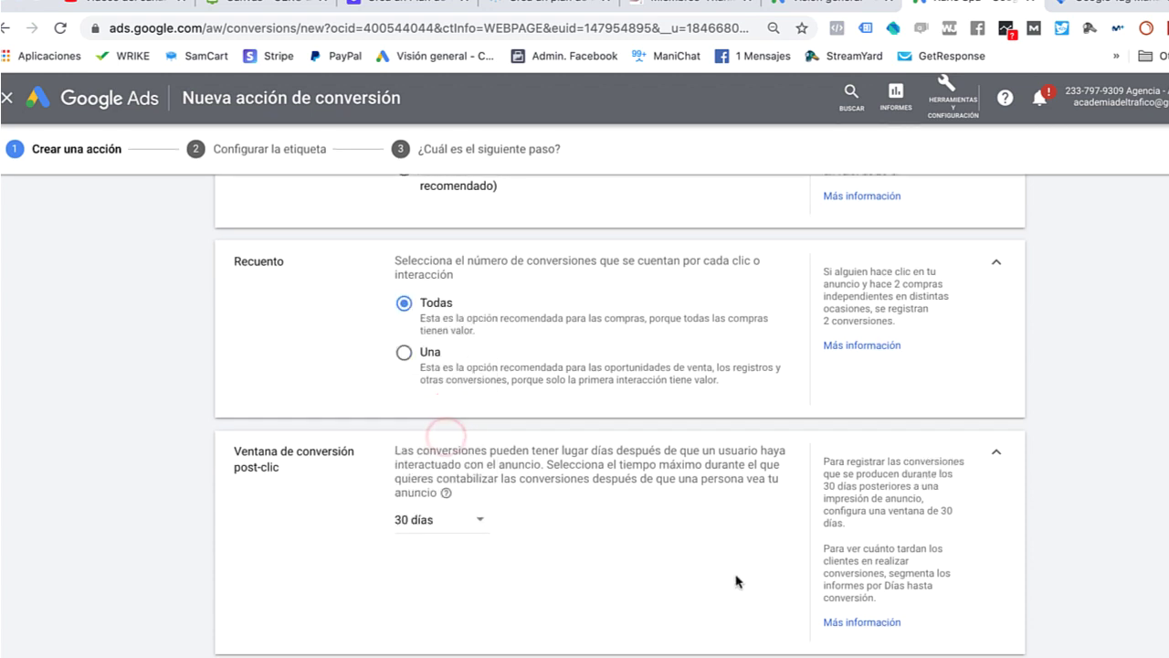
scroll(738, 581, down, 3)
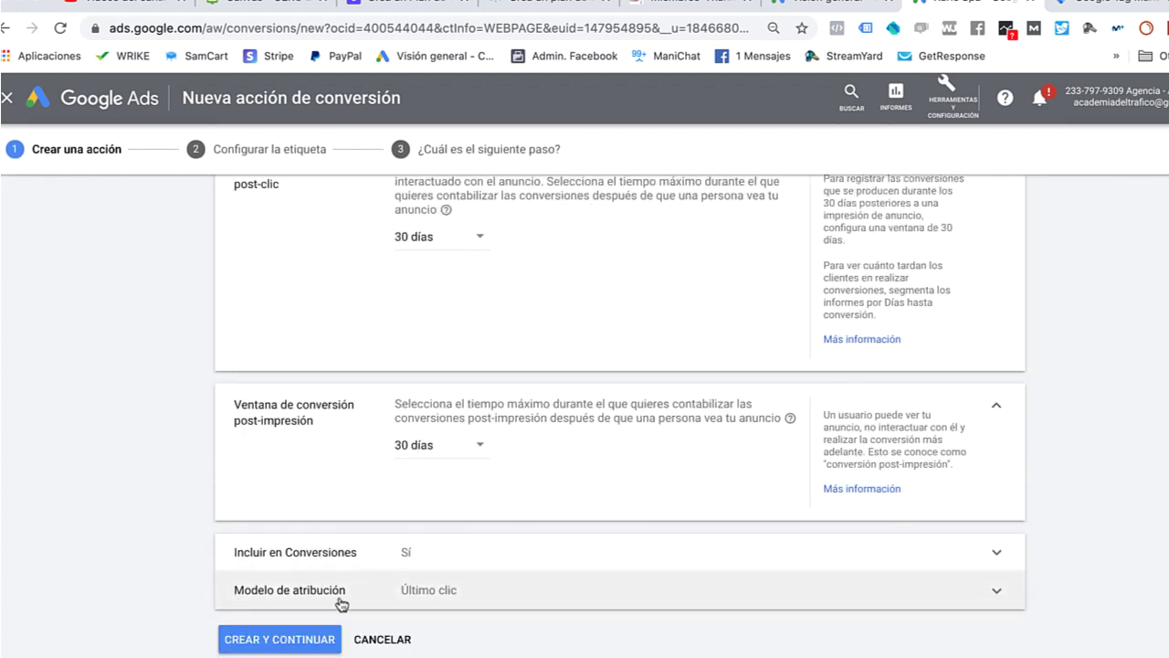
Expand the attribution model setting (Modelo de atribución) and select Último clic.
click(645, 598)
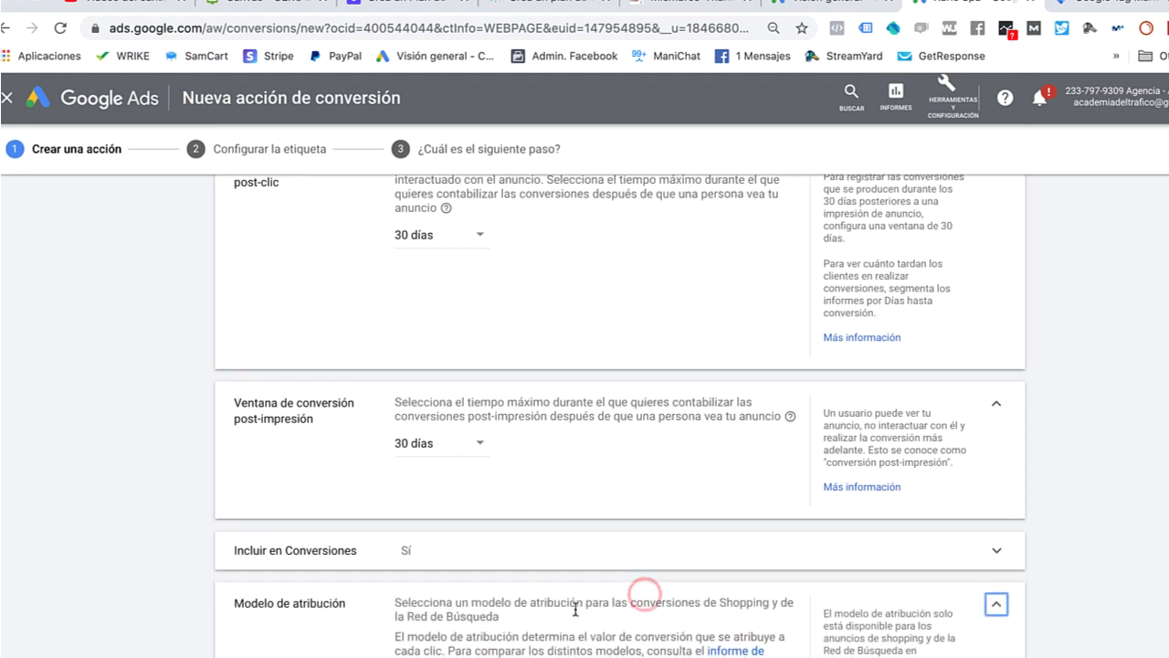
click(478, 566)
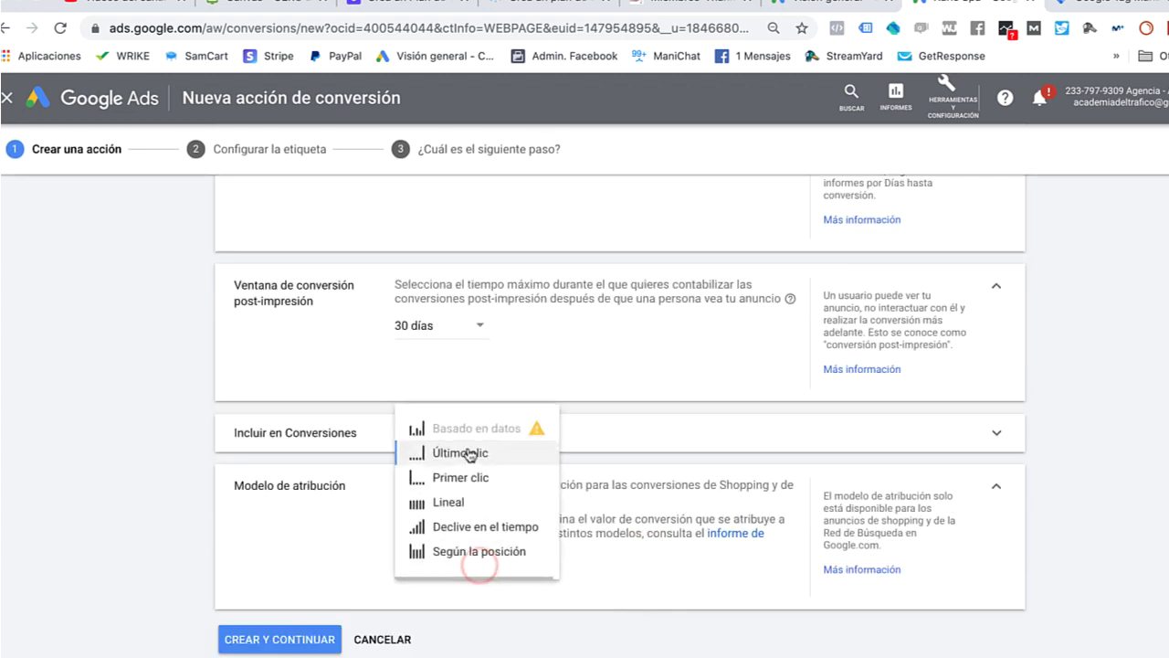
mouse_move(467, 454)
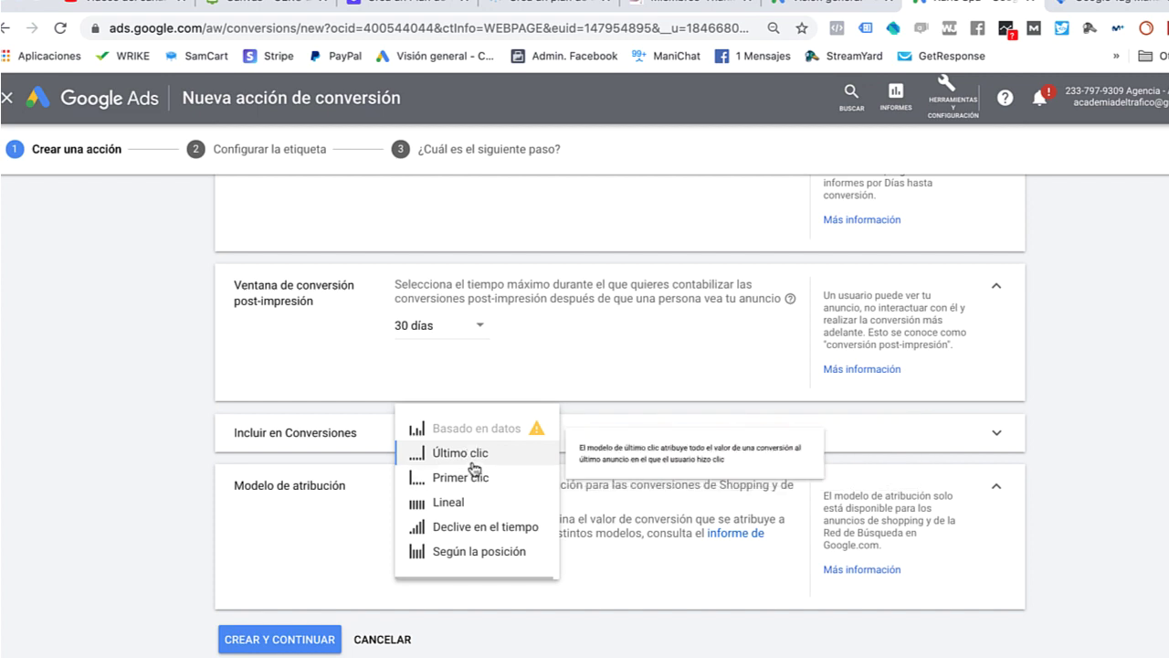
click(470, 460)
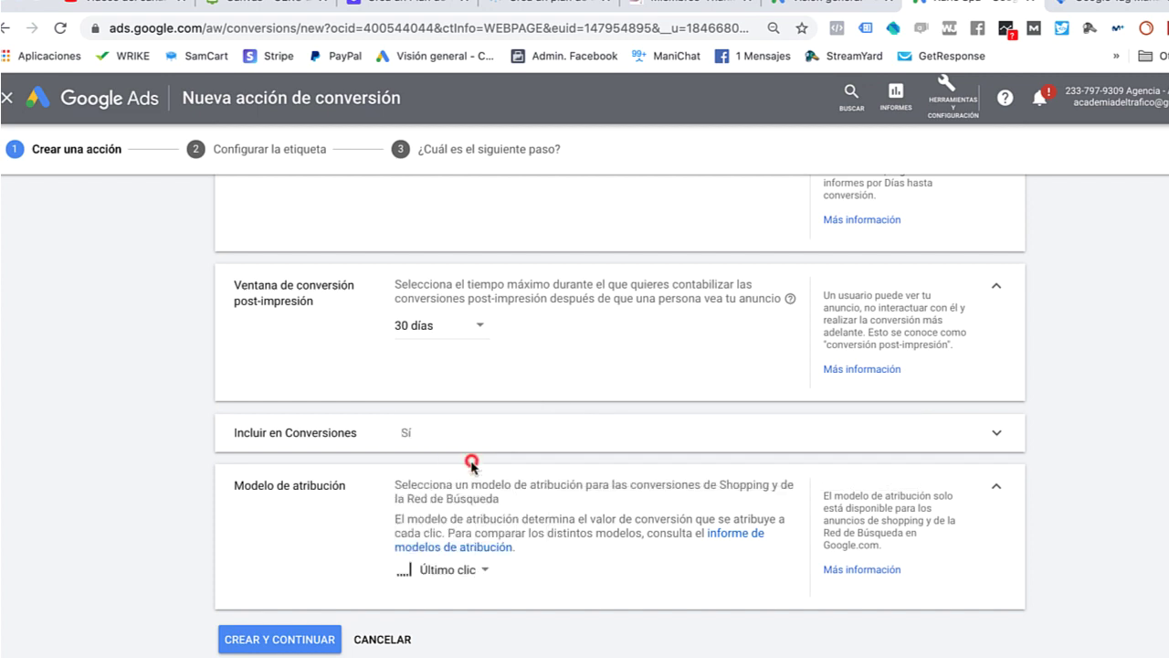
Create the conversion action and choose Google Tag Manager as the way to install its tag.
click(305, 636)
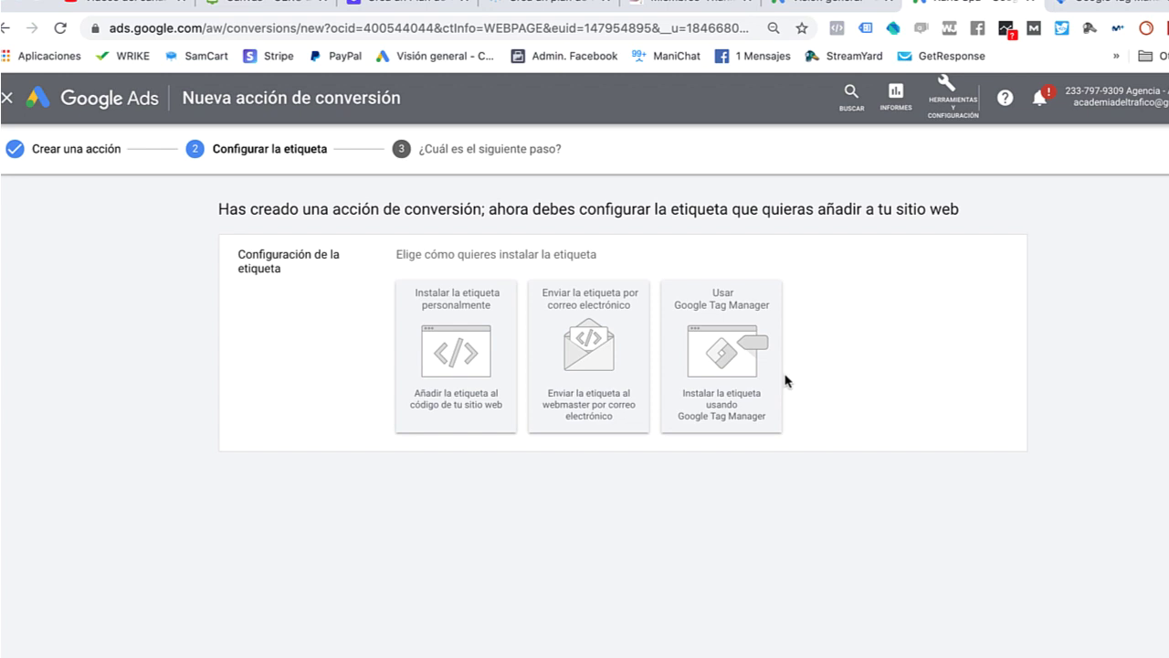
click(741, 347)
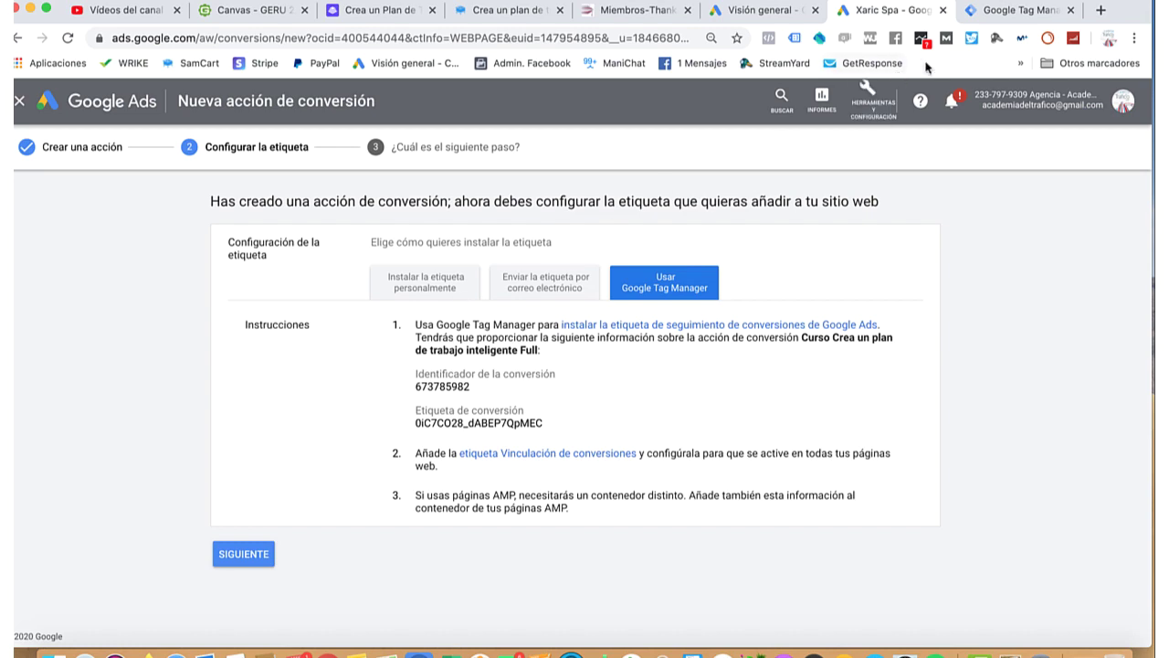
In Google Tag Manager, create a Seguimiento de conversiones de Google Ads tag named "Google Ads Compra Curso Crea un plan de trabajo Full".
click(997, 13)
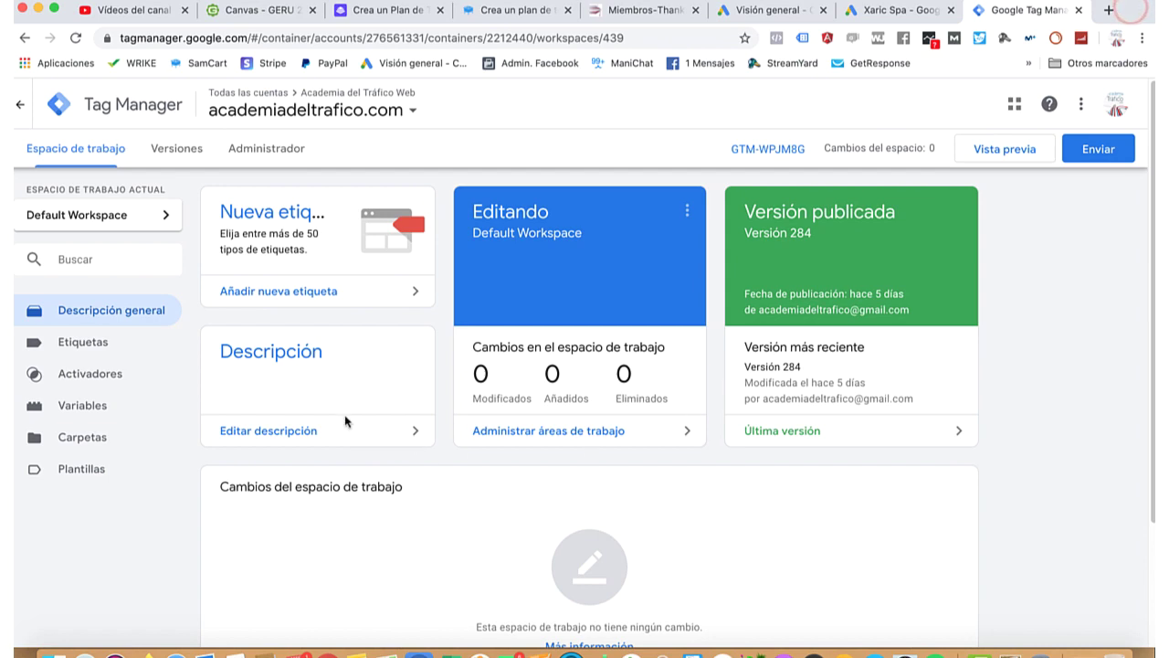
click(293, 217)
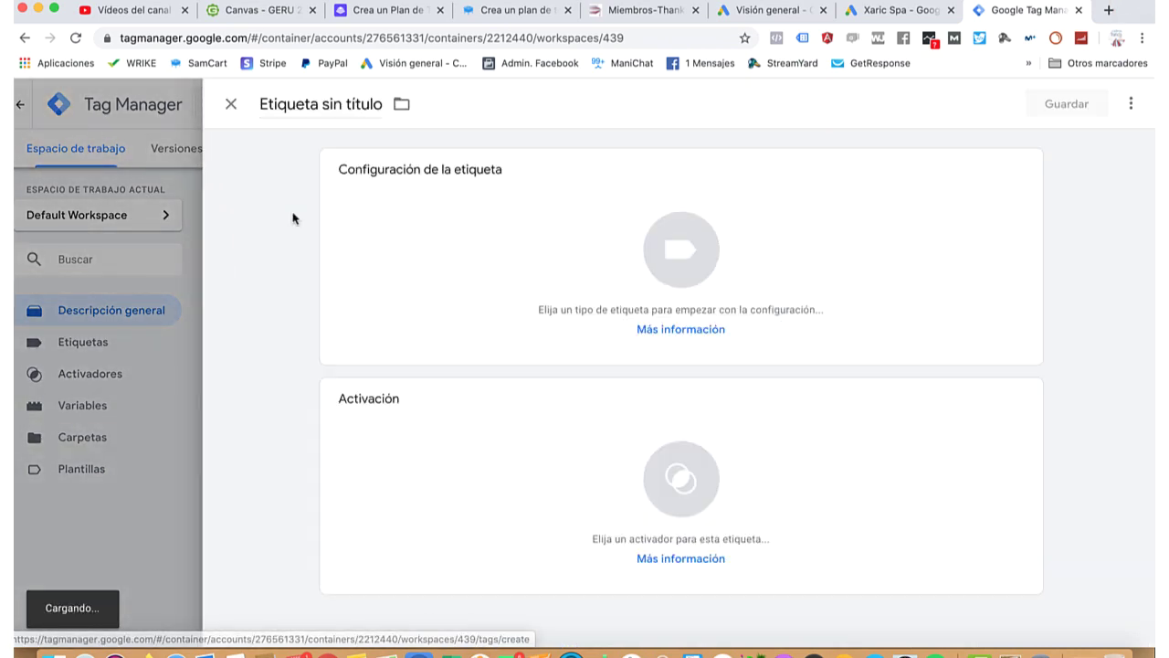
drag(378, 104, 255, 105)
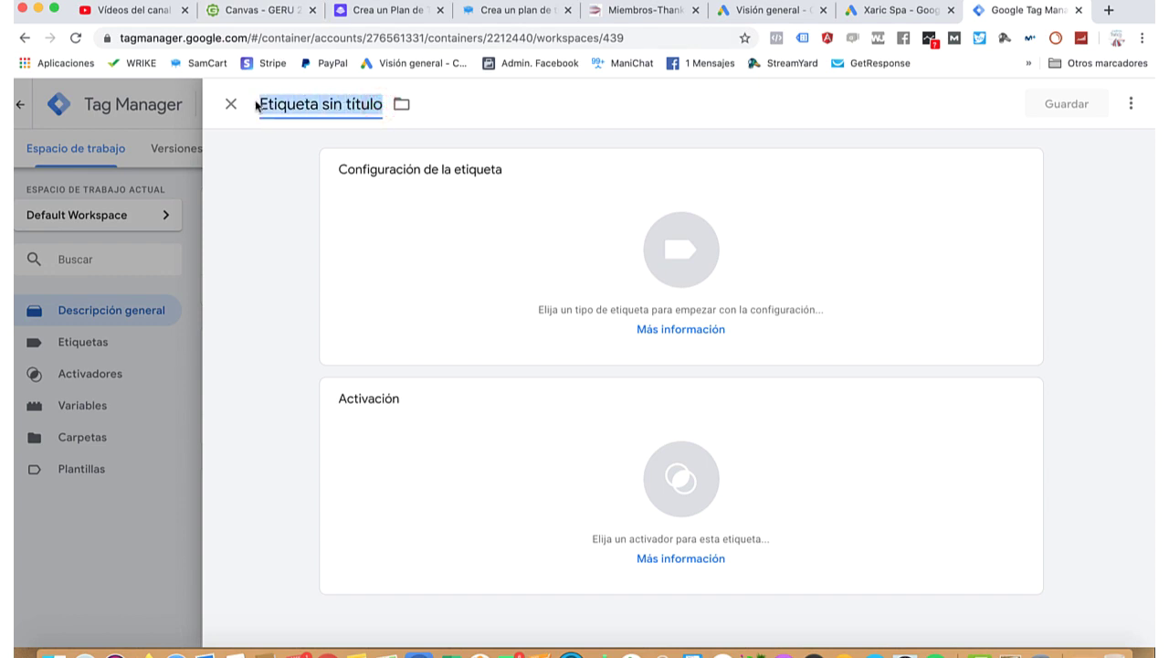
text(Google Ads Compra Curso Crea un plan de trabajo Full)
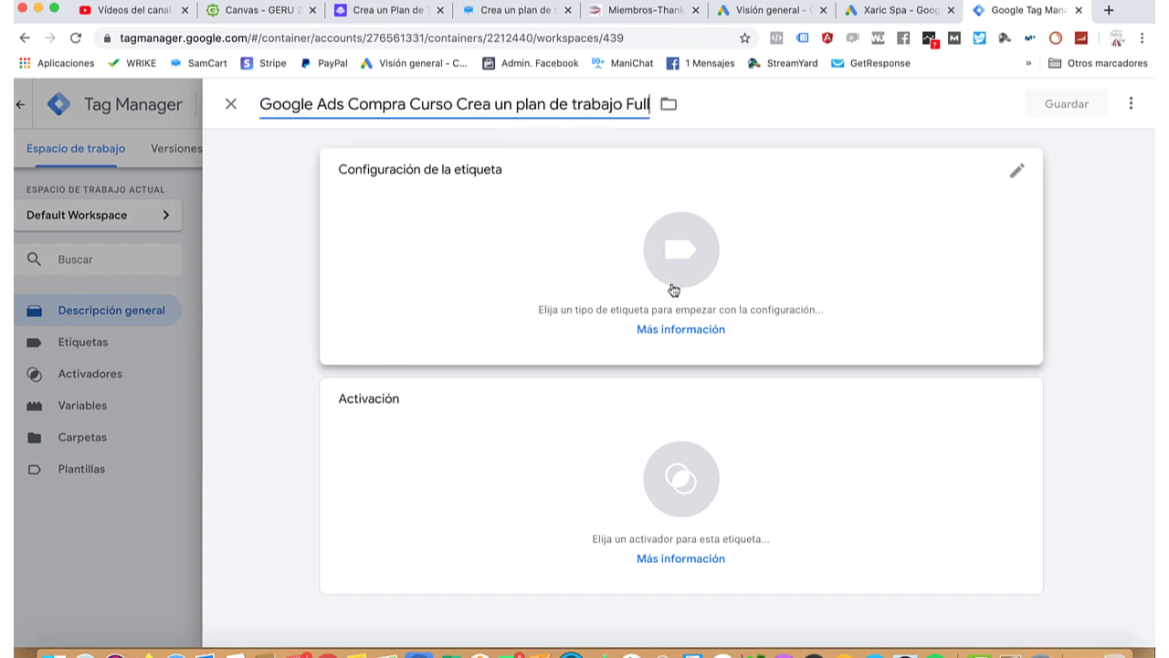
click(680, 252)
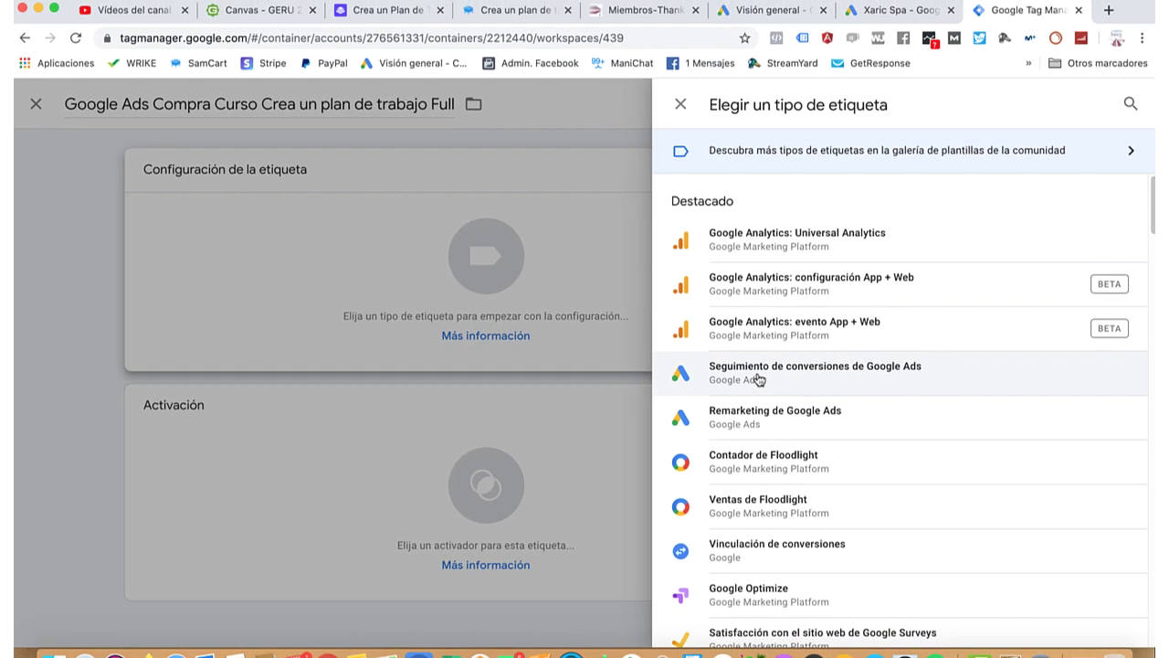
click(297, 388)
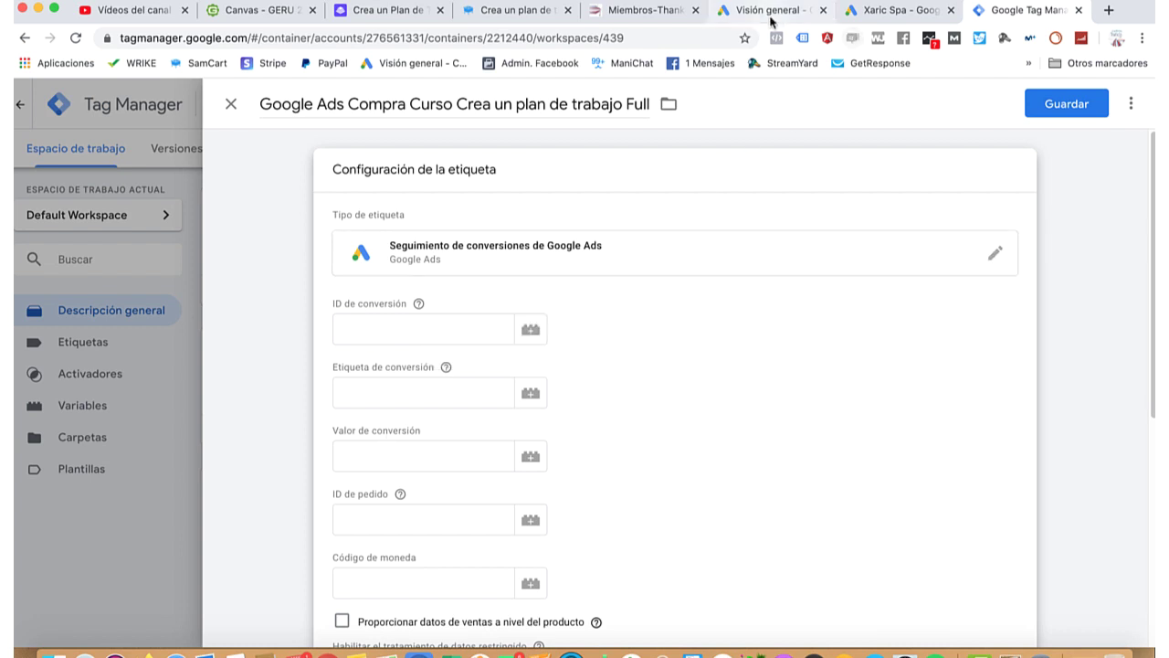
Copy the conversion identifier from Google Ads into the Tag Manager tag's ID de conversión.
click(902, 10)
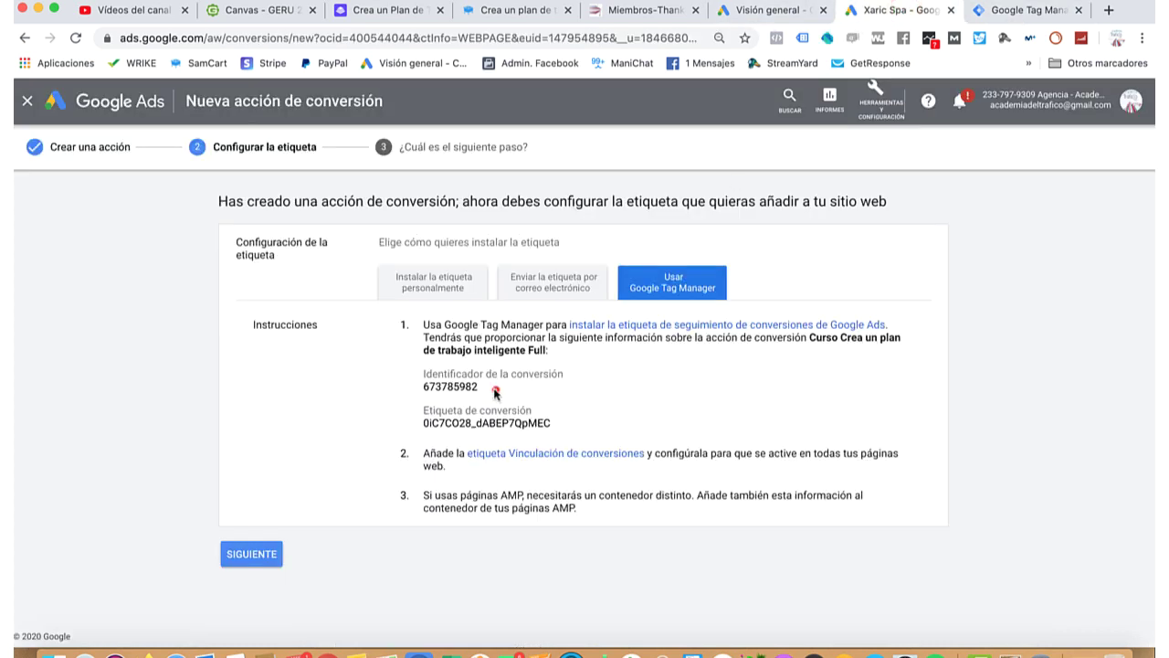
drag(494, 387, 426, 389)
key(super+c)
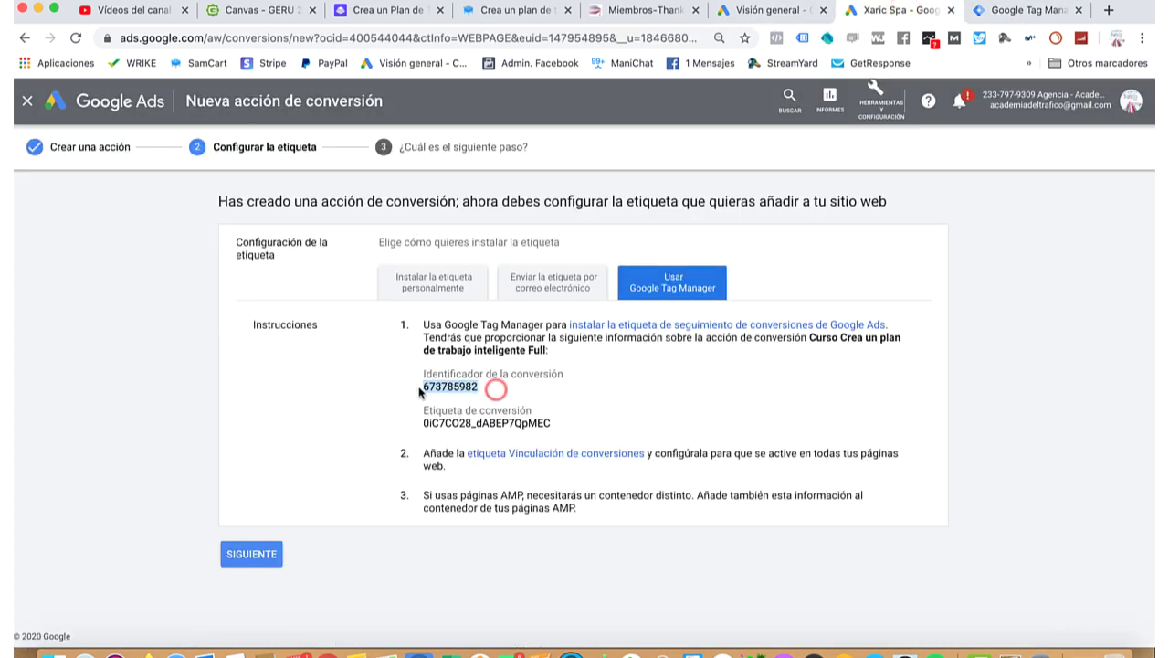
click(1056, 13)
click(448, 330)
key(super+v)
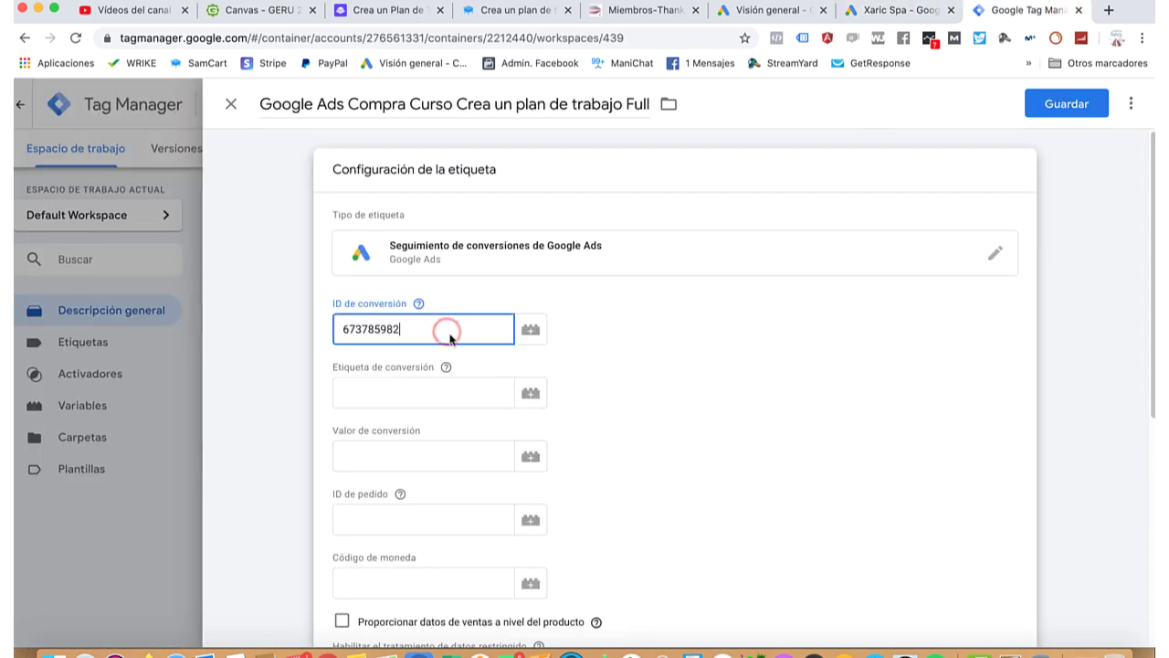
Copy the conversion label from Google Ads into the Tag Manager tag's Etiqueta de conversión.
click(433, 395)
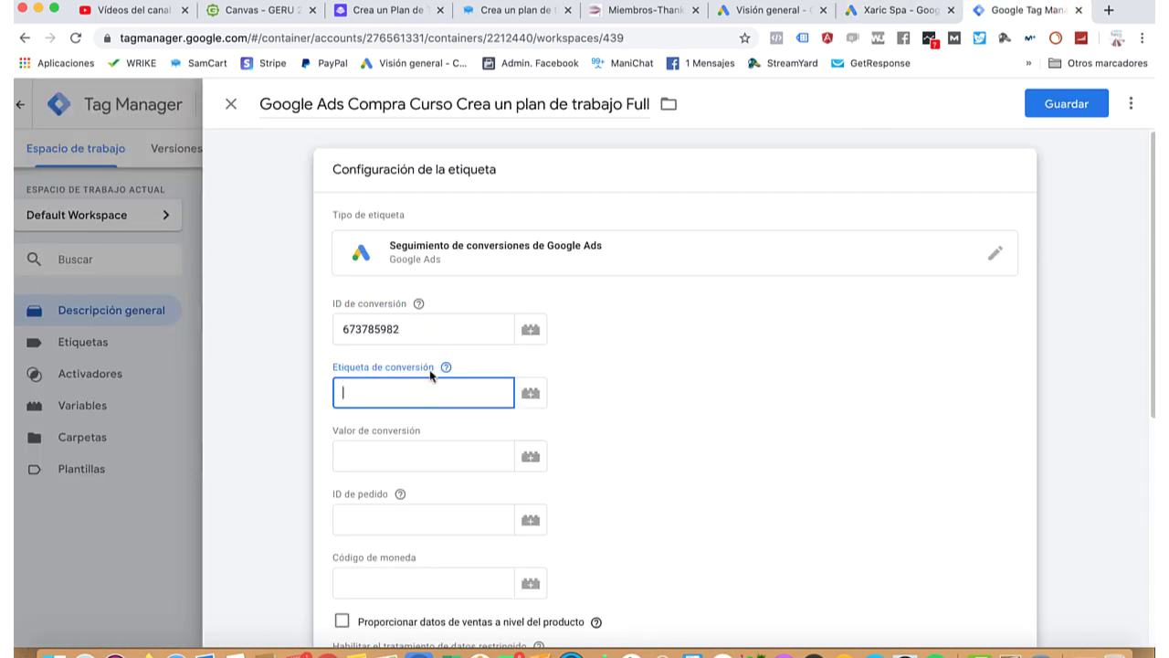
click(895, 10)
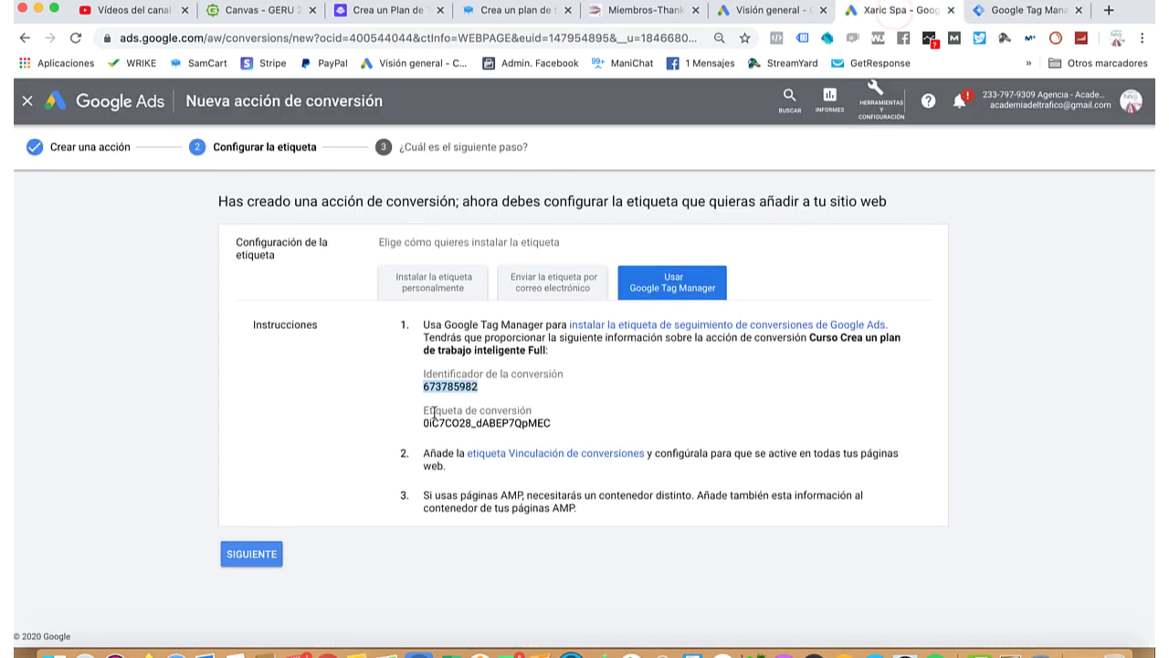
drag(553, 422, 424, 421)
key(super+c)
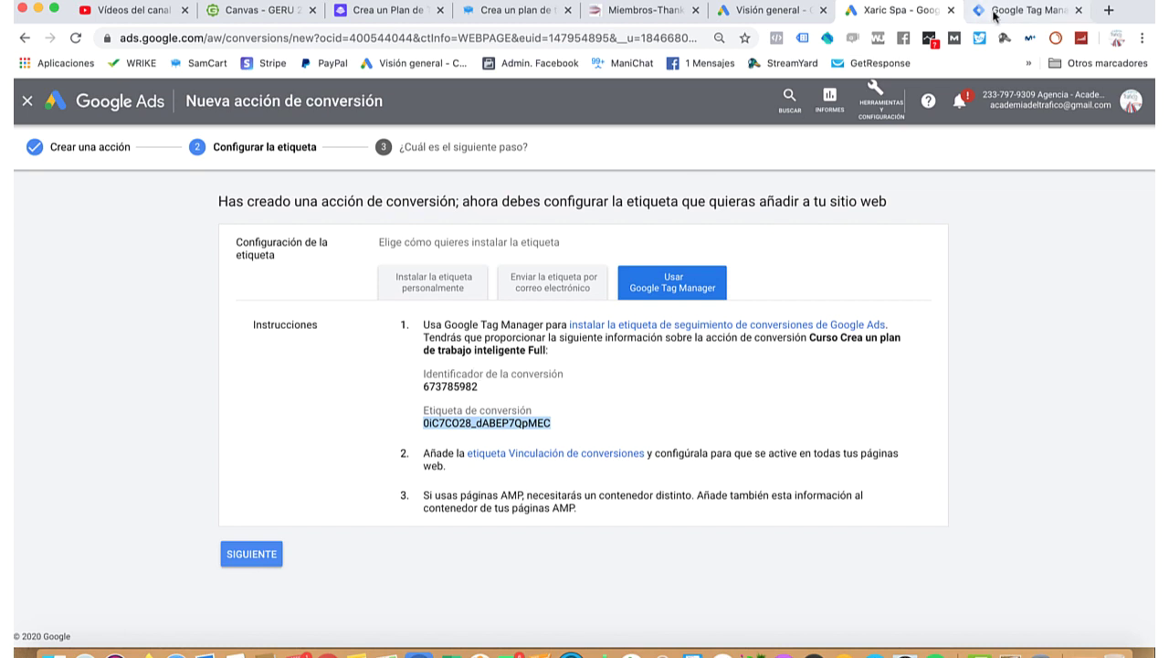
click(1021, 10)
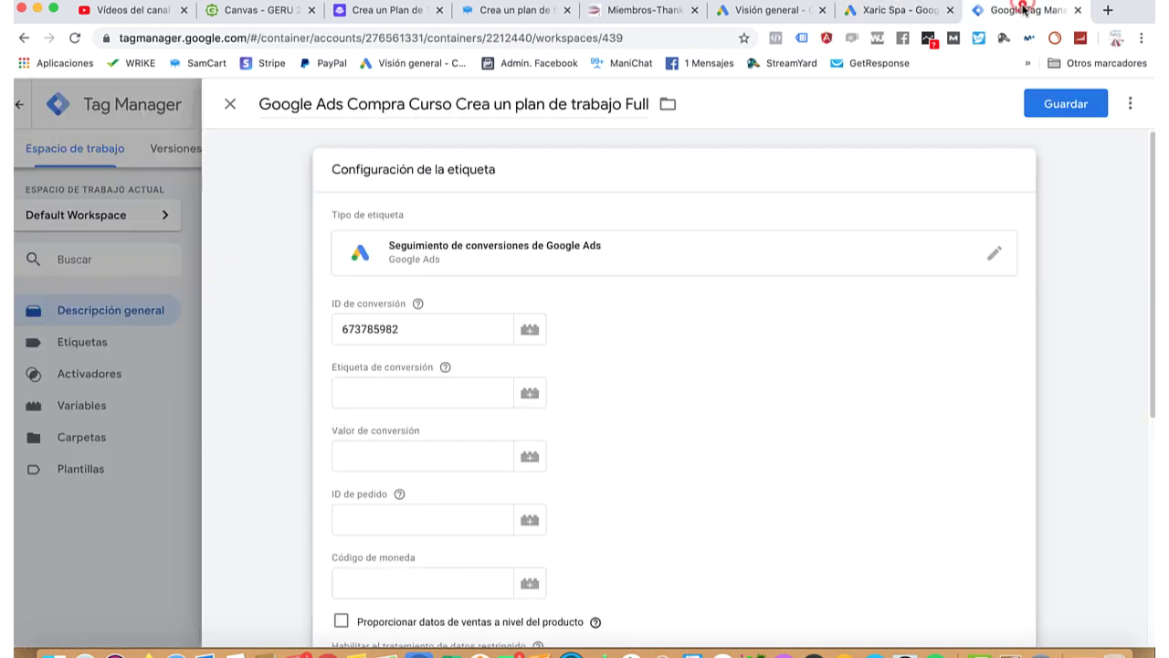
click(454, 392)
key(super+v)
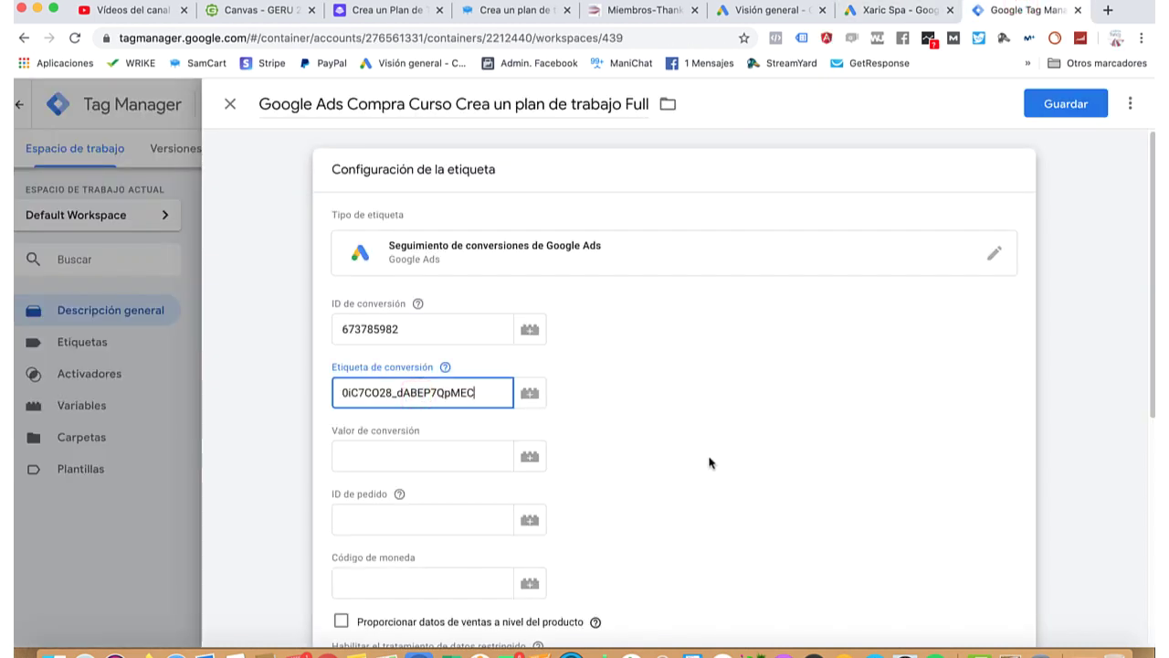
Set the tag's conversion value (Valor de conversión) to 49.
click(427, 461)
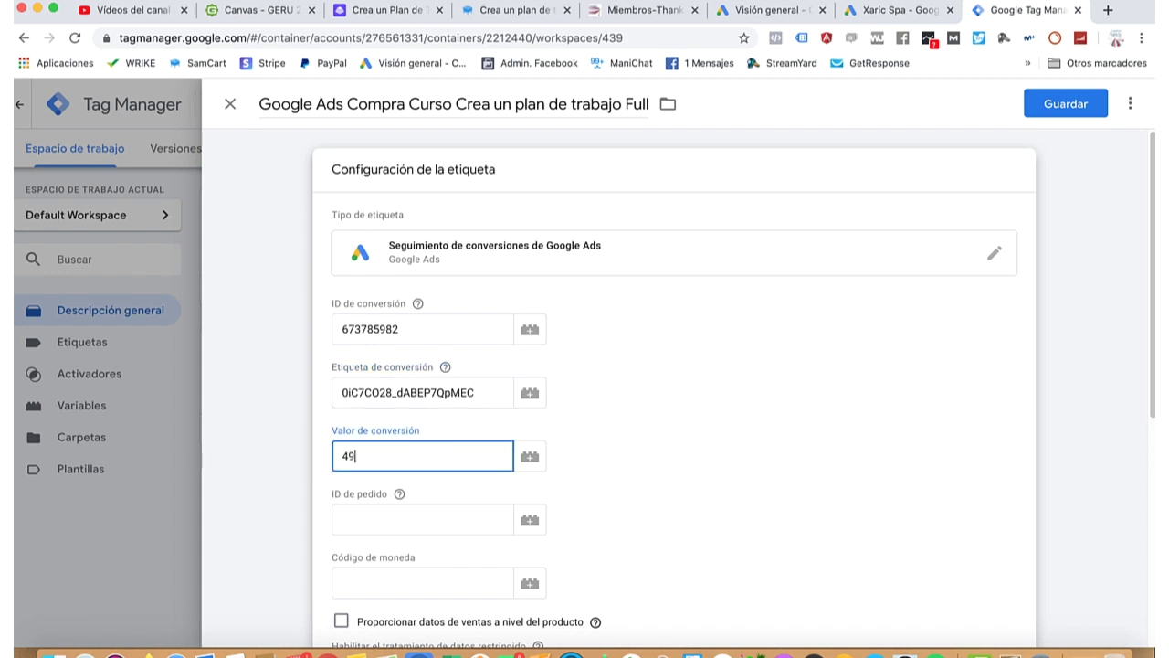
scroll(722, 439, down, 5)
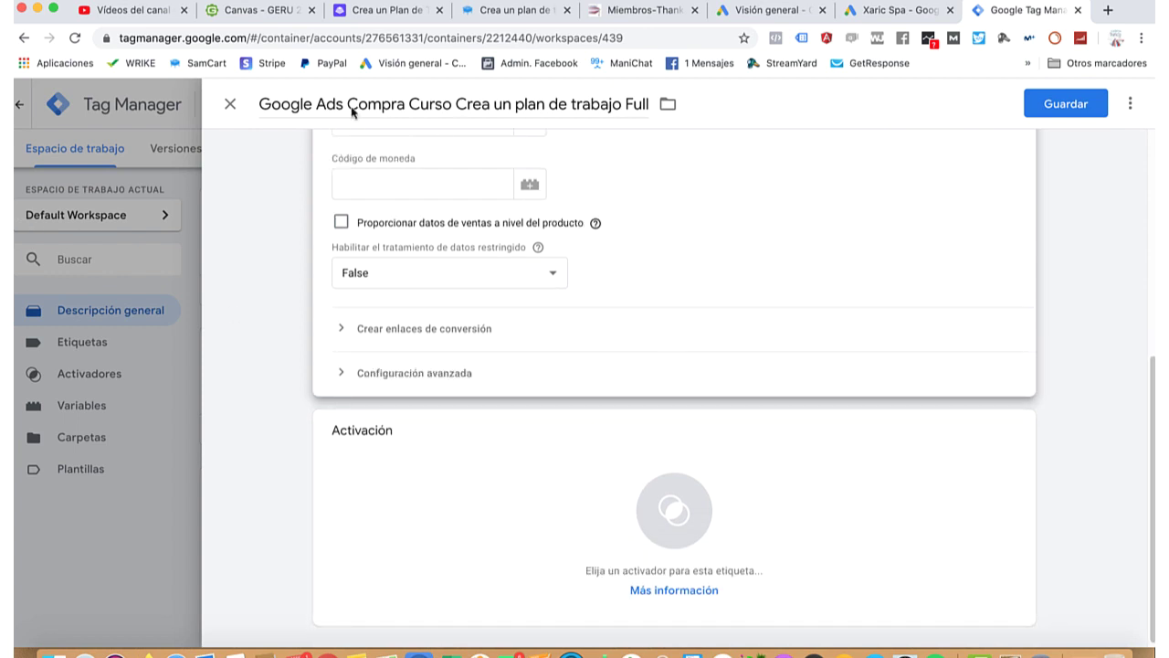
scroll(472, 255, up, 3)
scroll(443, 242, up, 1)
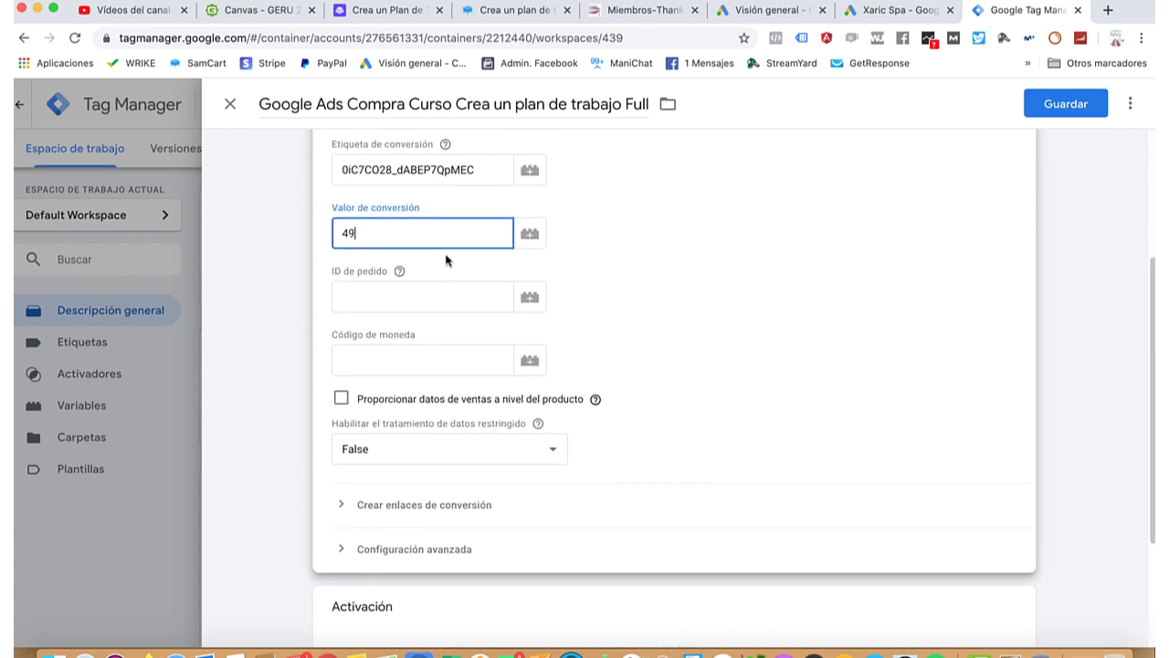
scroll(447, 265, up, 2)
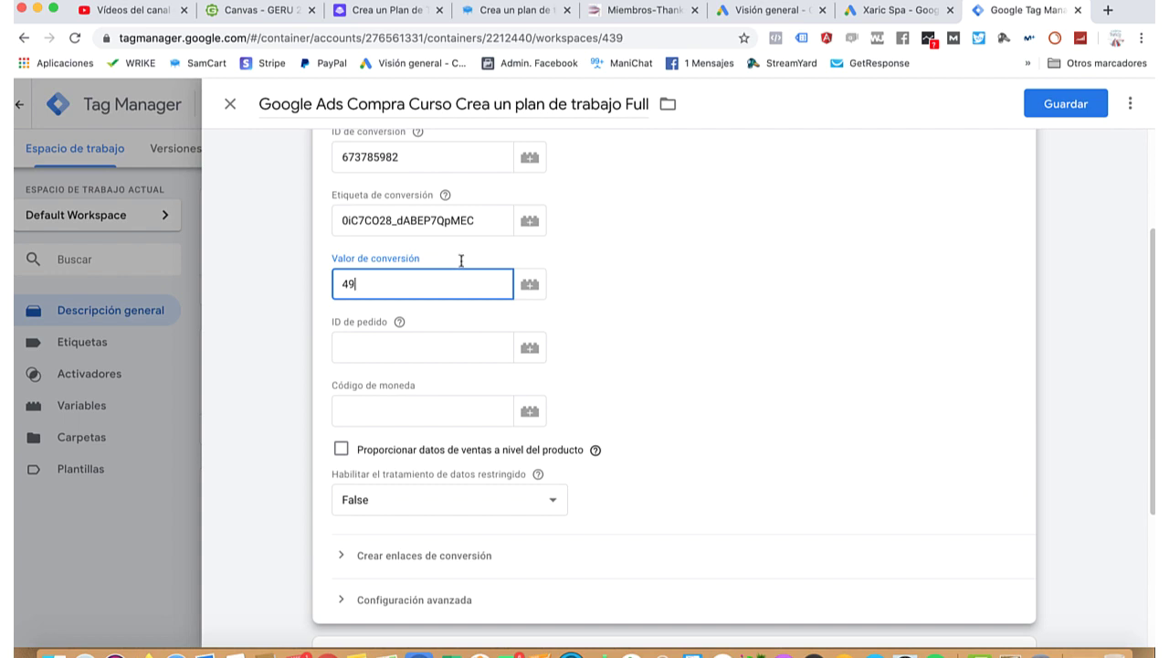
scroll(608, 292, down, 4)
scroll(617, 293, down, 2)
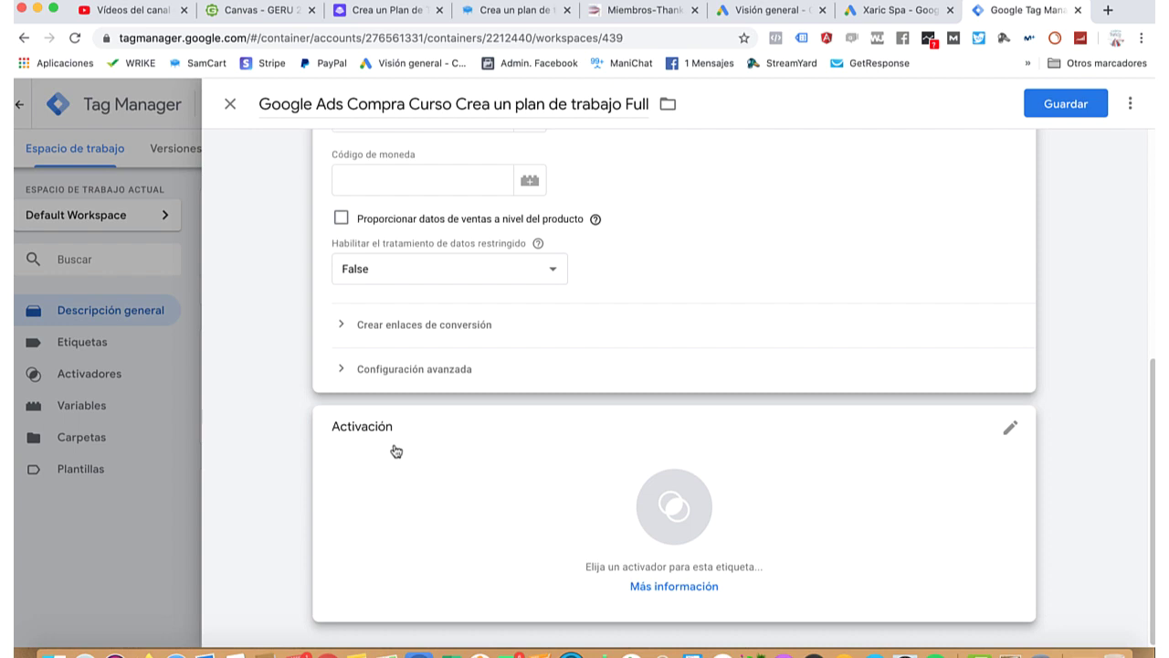
Review the GERU funnel, the course's sales page, the payment page and the thank-you page, and return to Google Tag Manager.
click(263, 13)
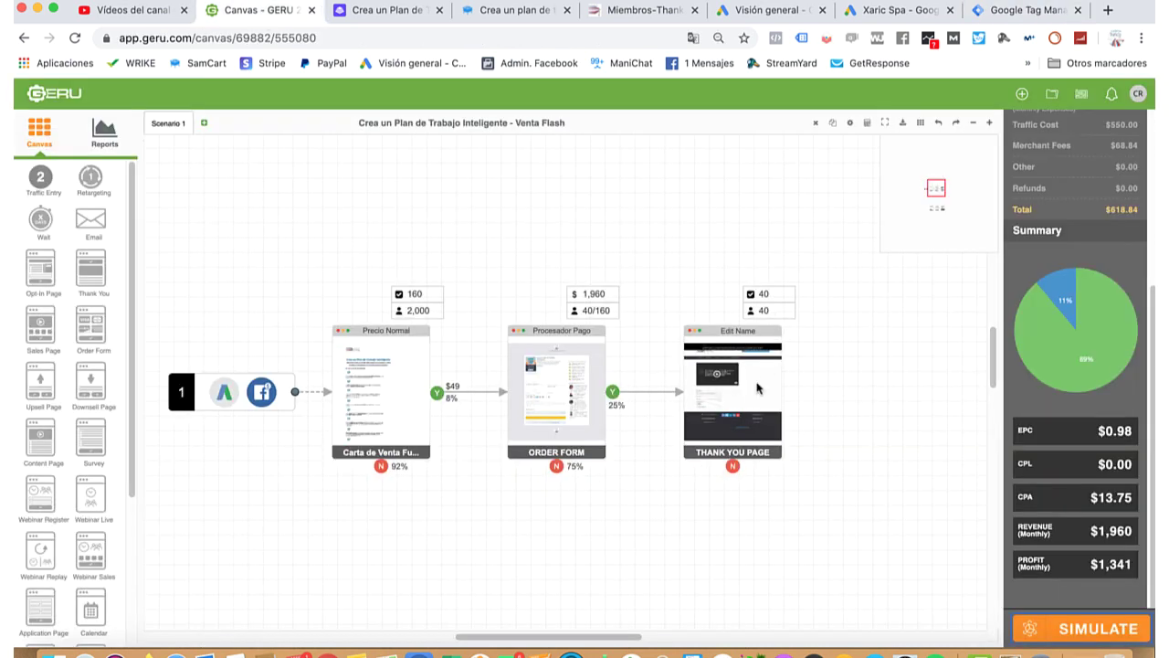
click(382, 12)
scroll(516, 370, up, 1)
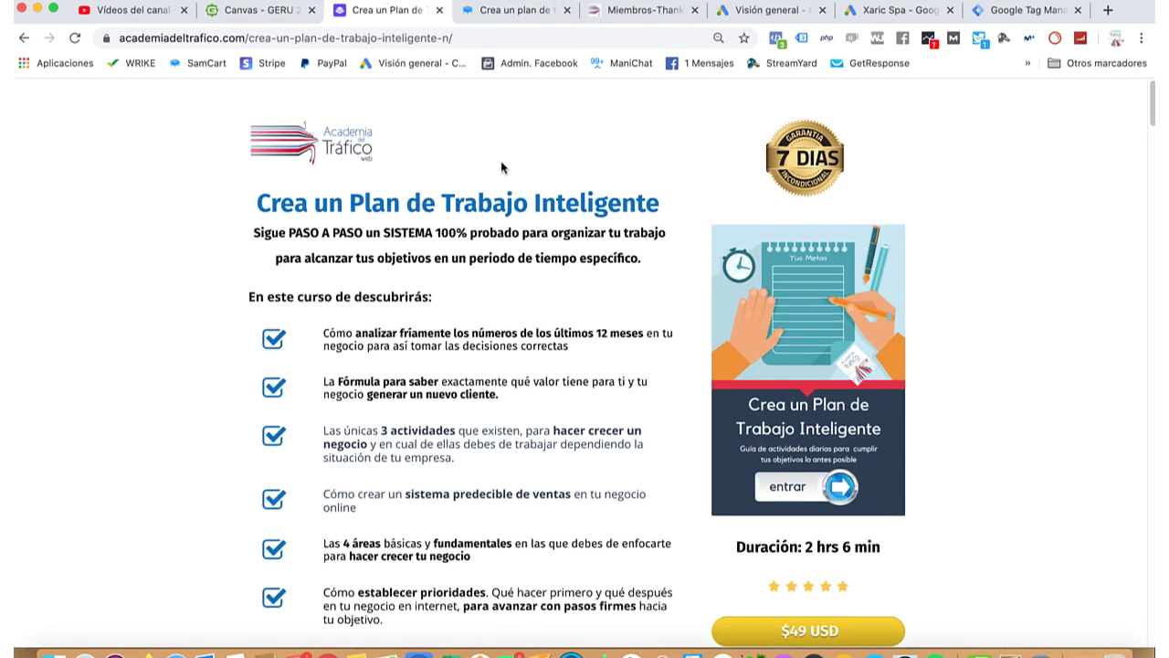
click(518, 9)
click(639, 10)
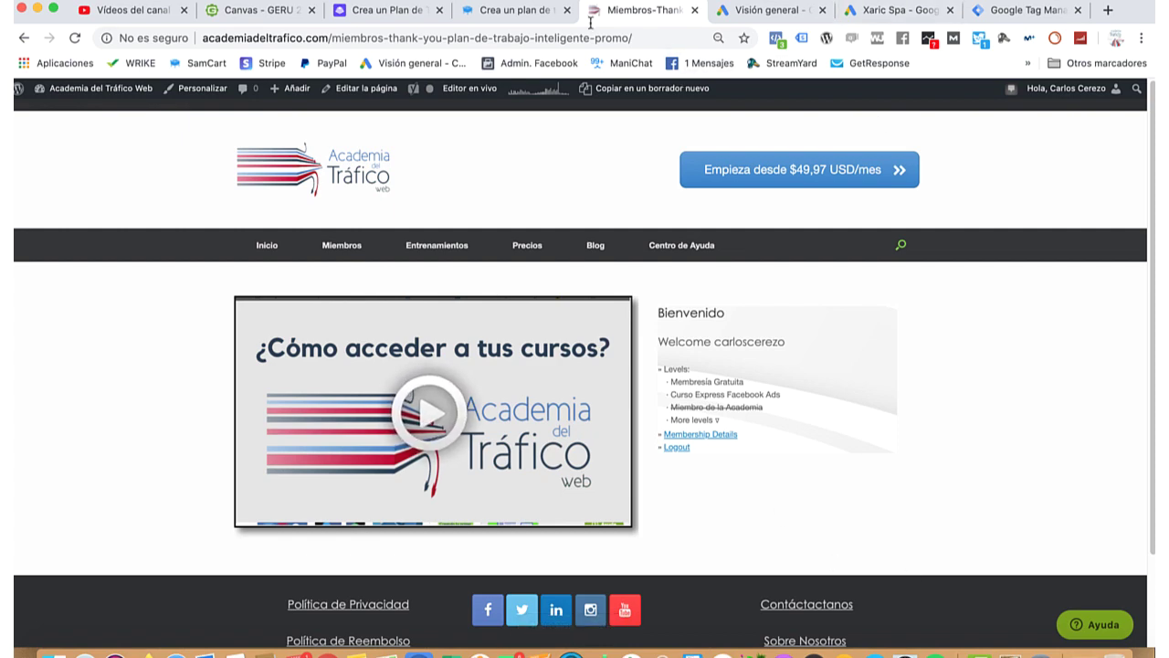
click(886, 11)
key(ctrl+Tab)
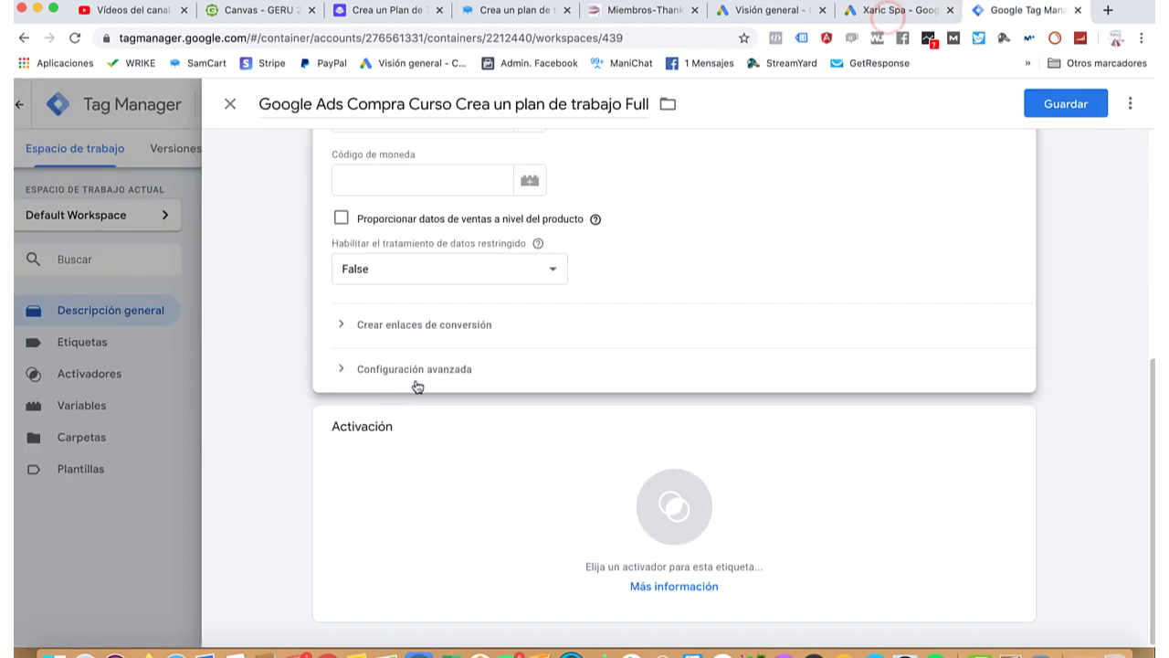
Add a new Página vista trigger to the tag, named "Thank you Page Crea un plan de trabajo Full".
click(663, 499)
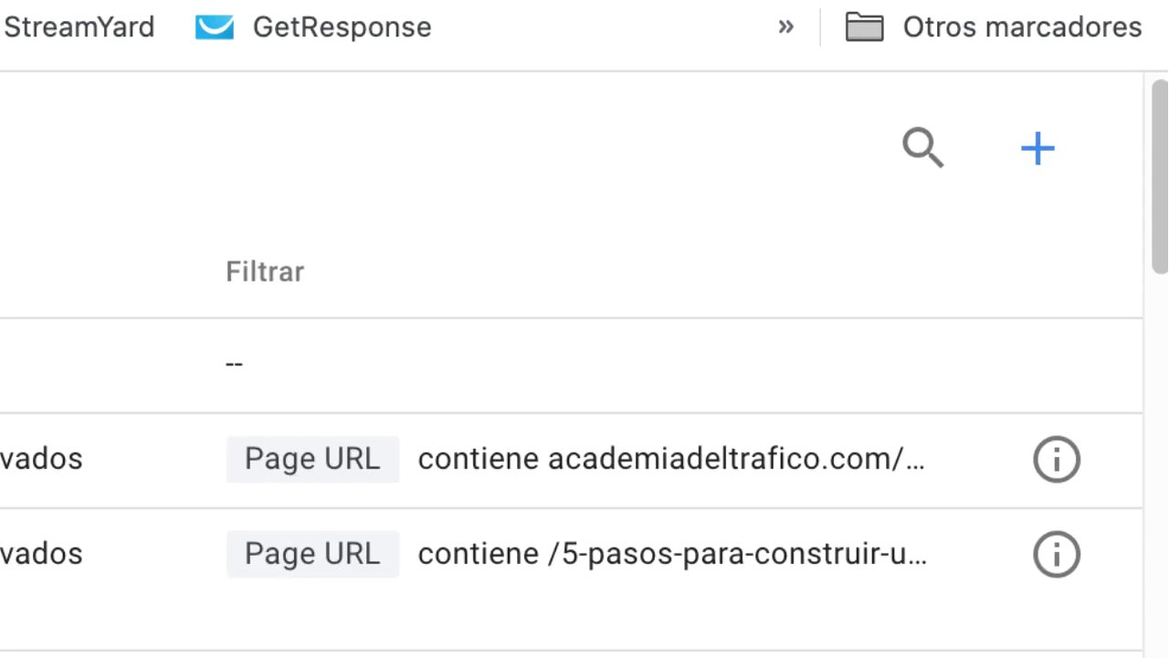
click(1037, 150)
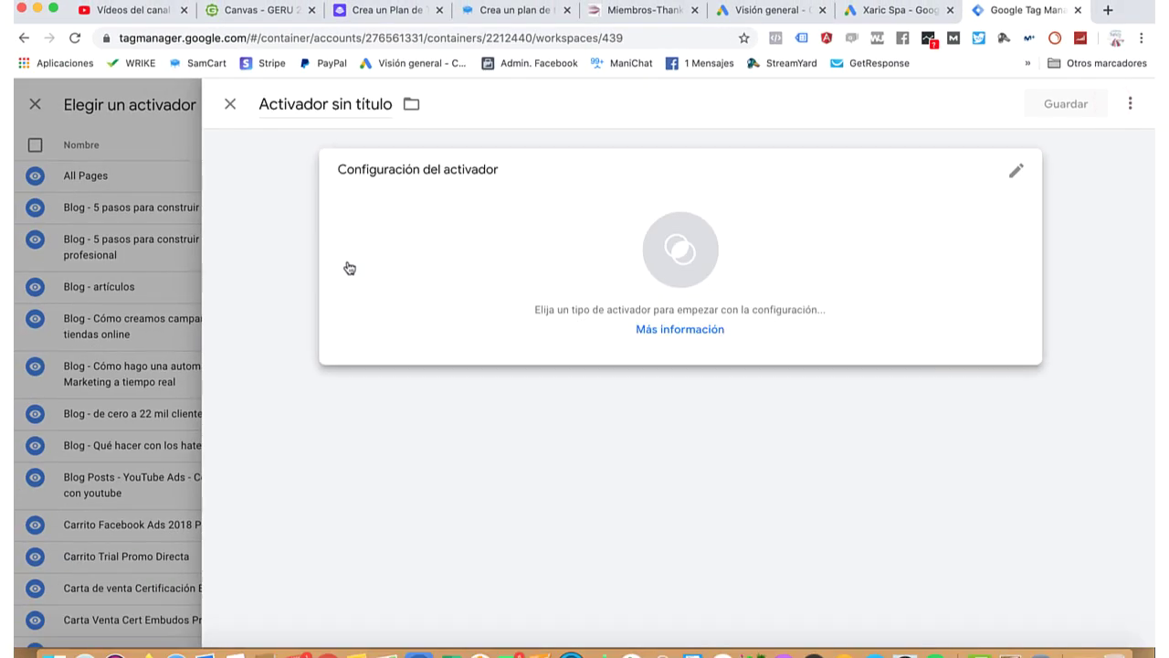
click(391, 103)
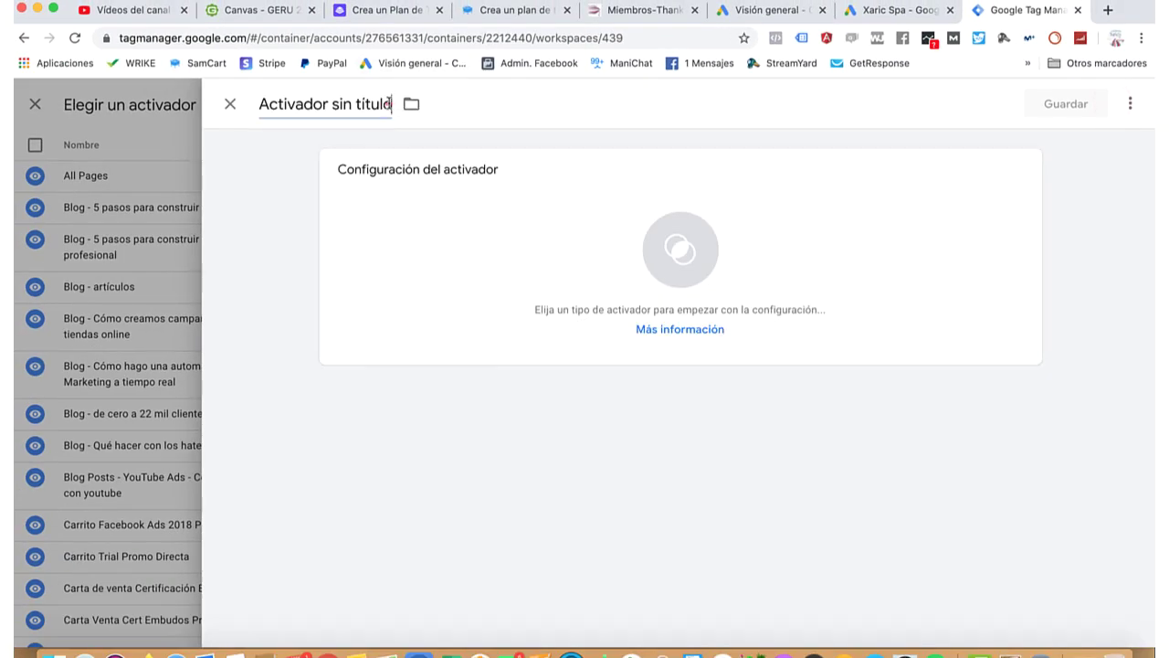
key(super+a)
text(Thank you Page Crea un plan de trabajo Full)
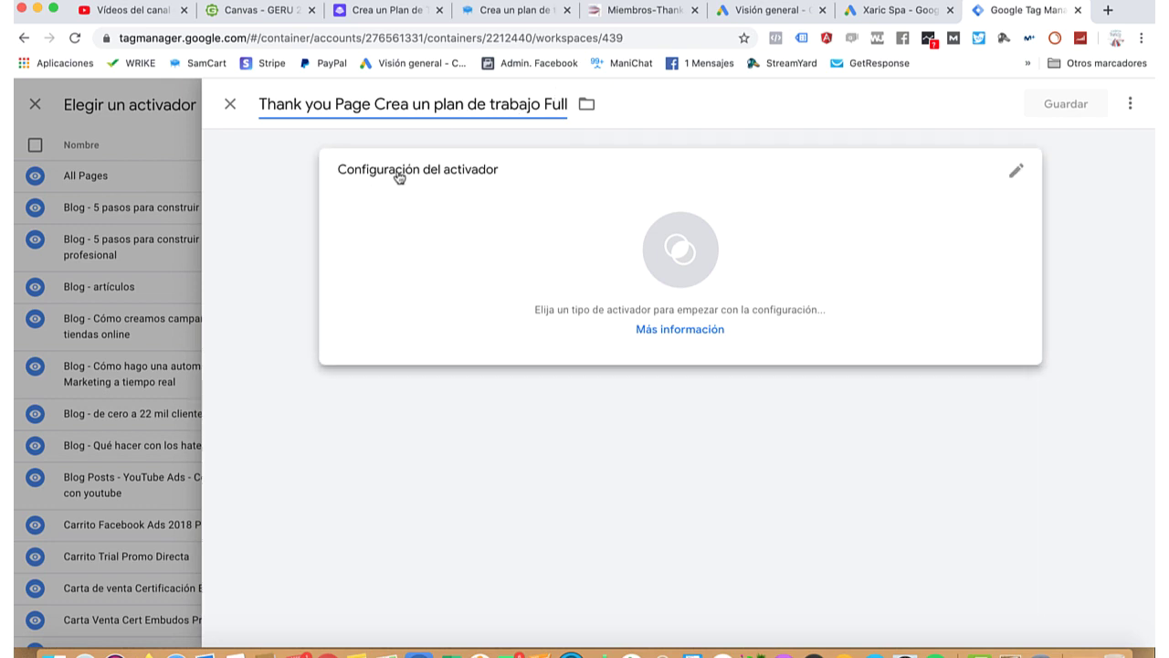
click(681, 257)
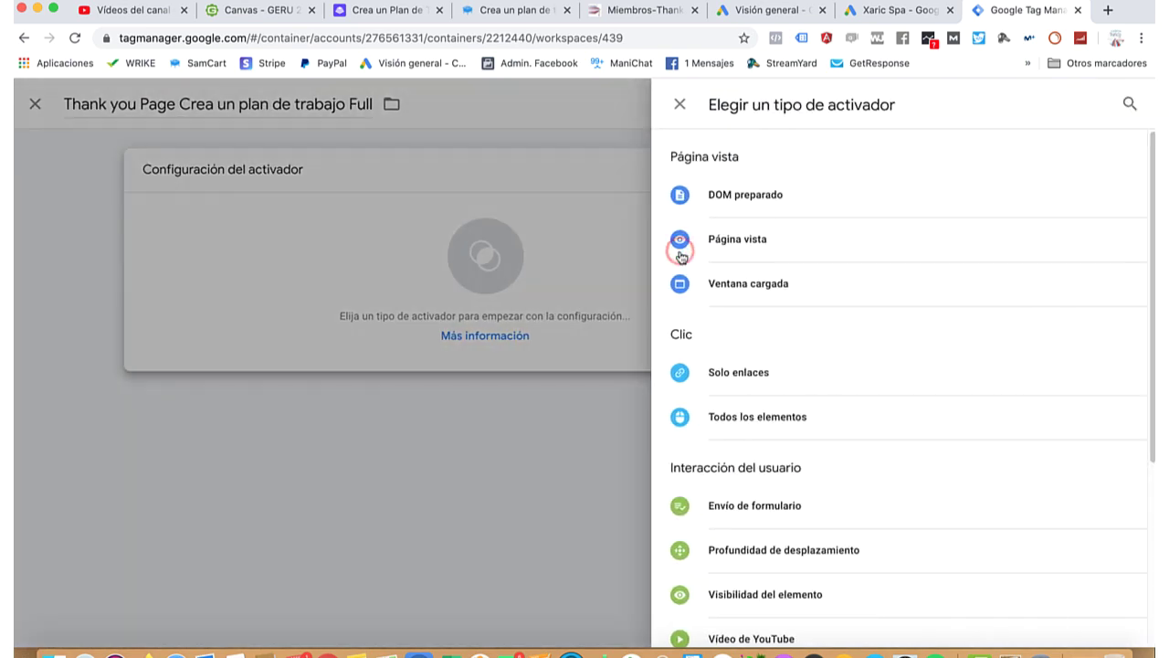
click(765, 242)
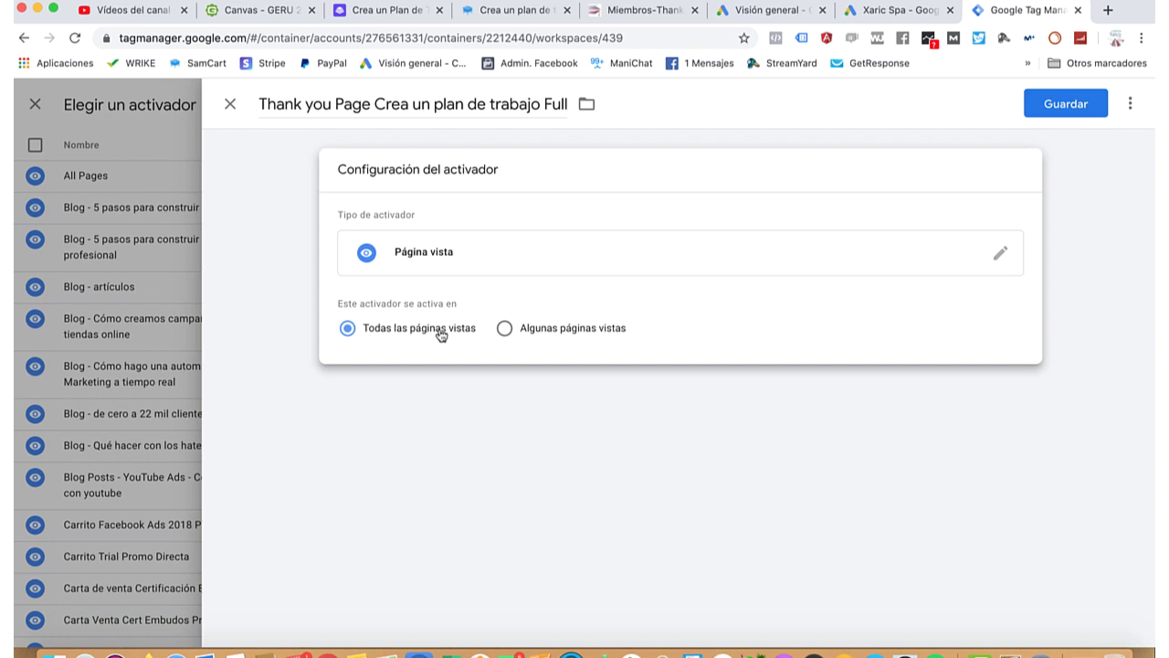
Limit the trigger to Algunas páginas vistas, with a condition that uses Page URL and contiene.
click(502, 329)
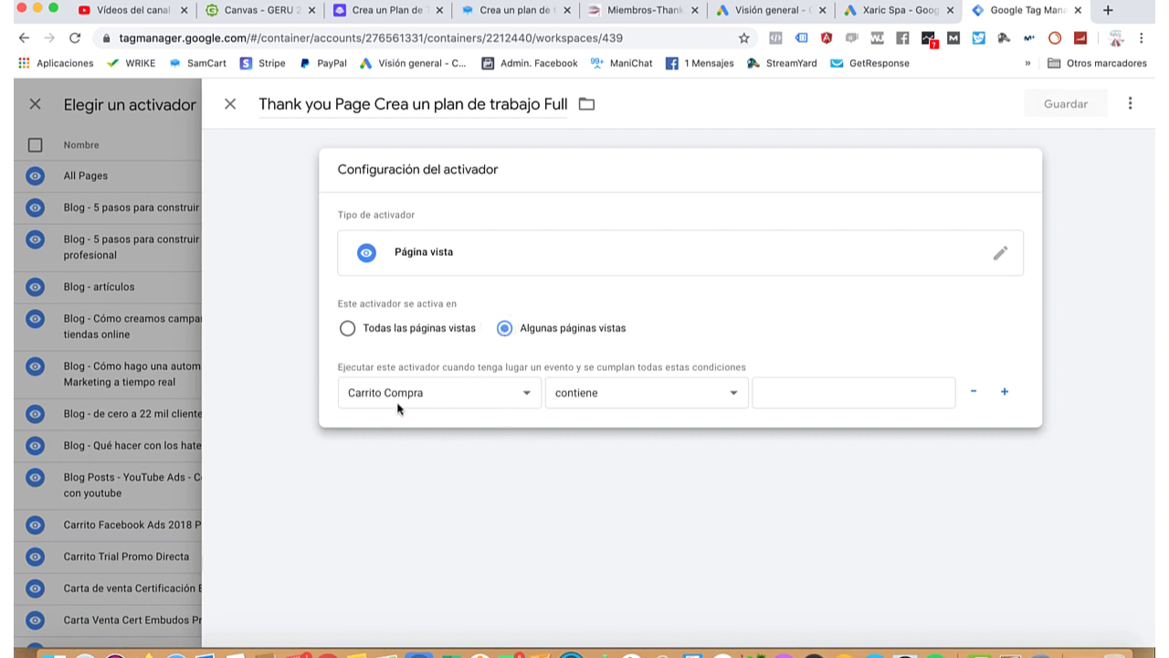
click(527, 397)
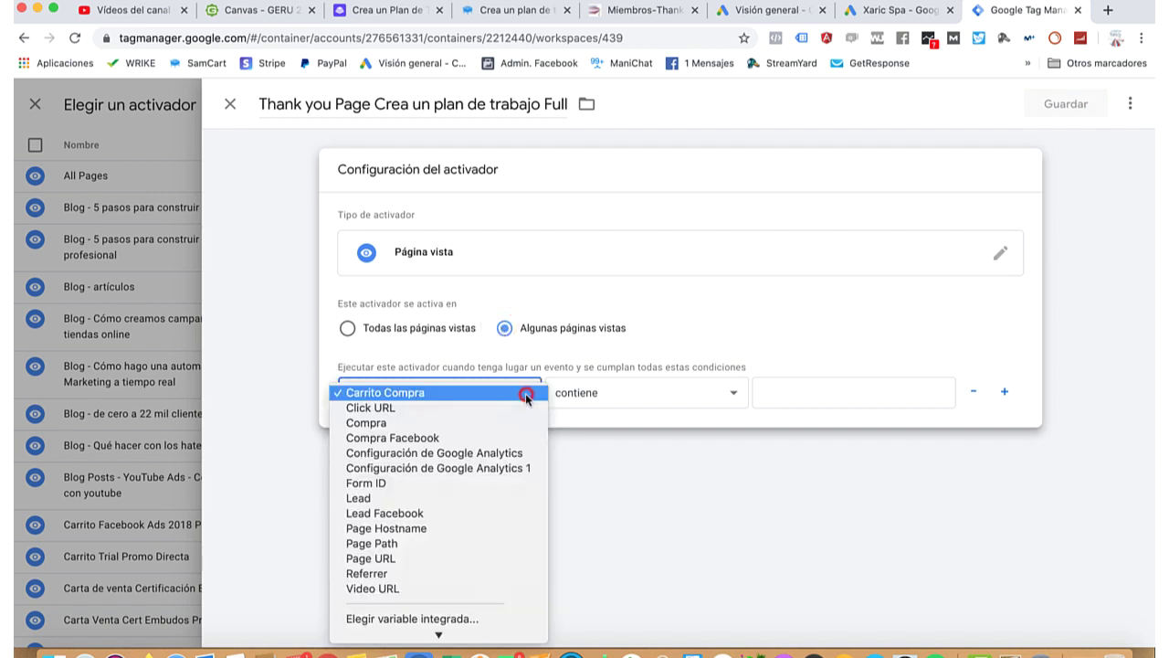
click(442, 561)
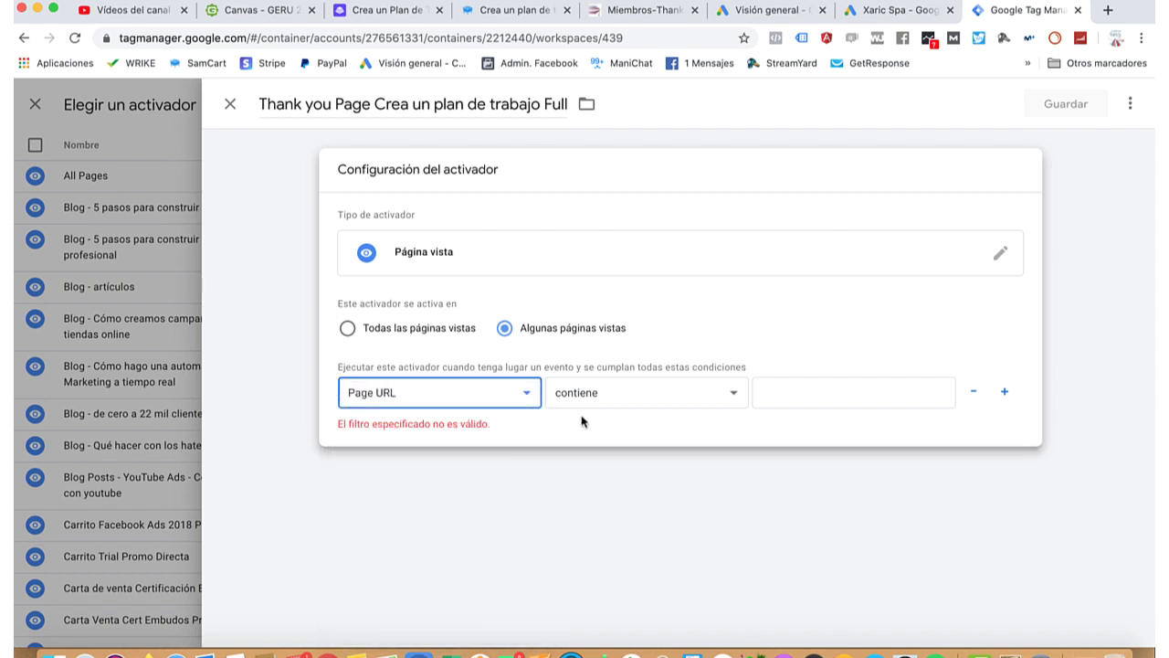
click(736, 396)
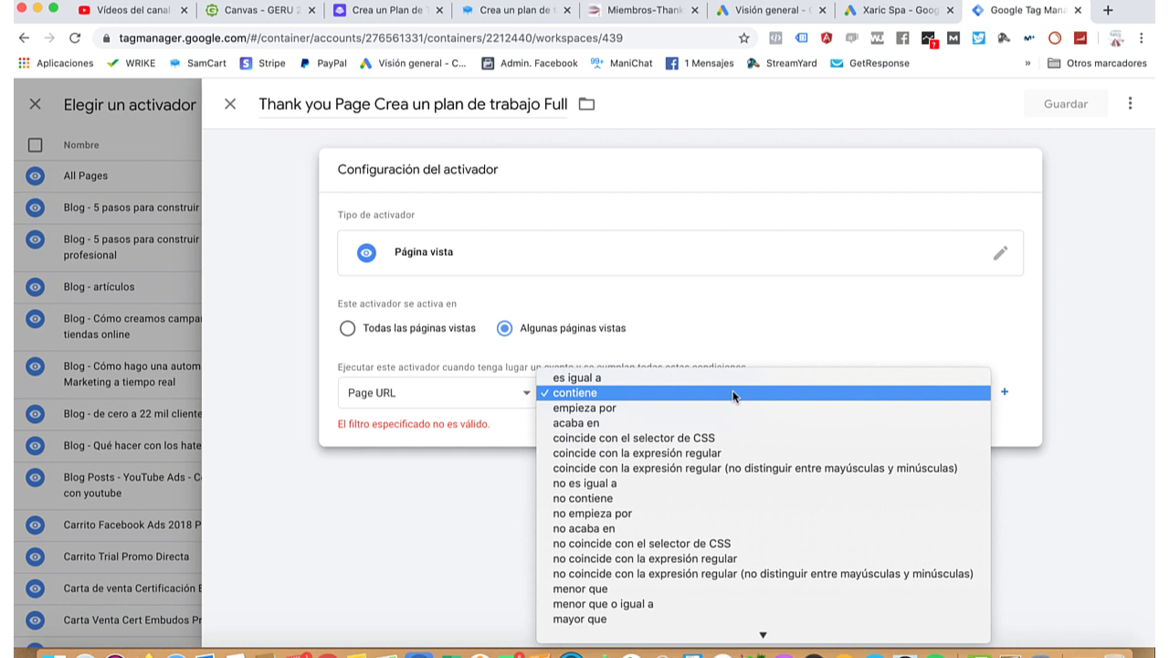
click(732, 393)
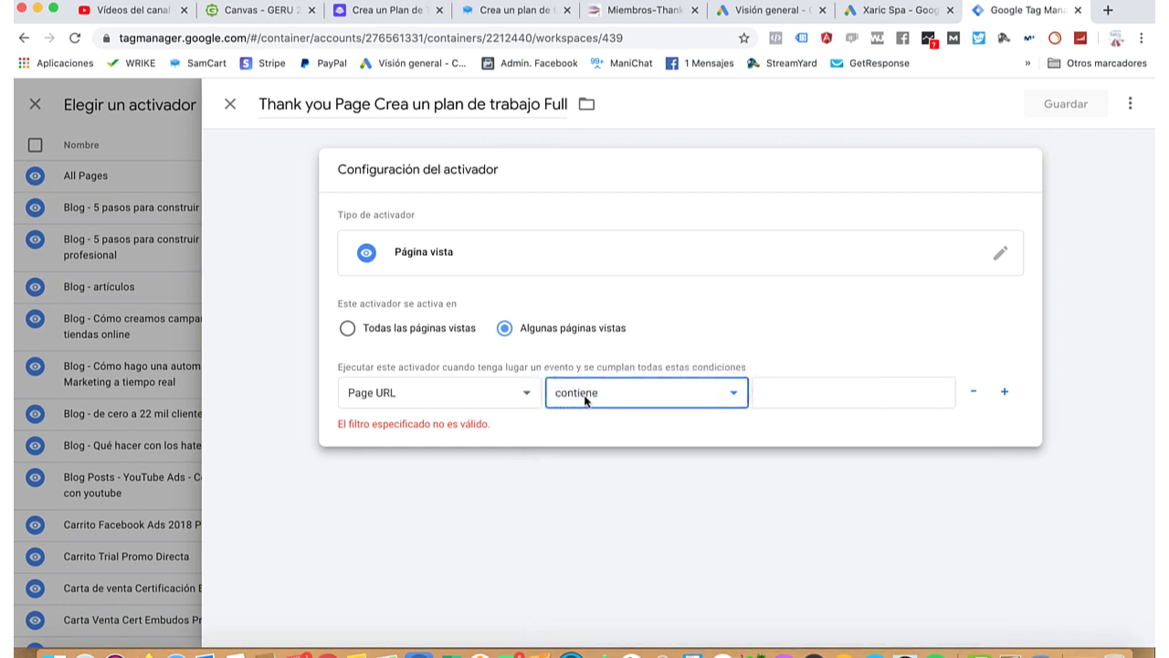
click(804, 394)
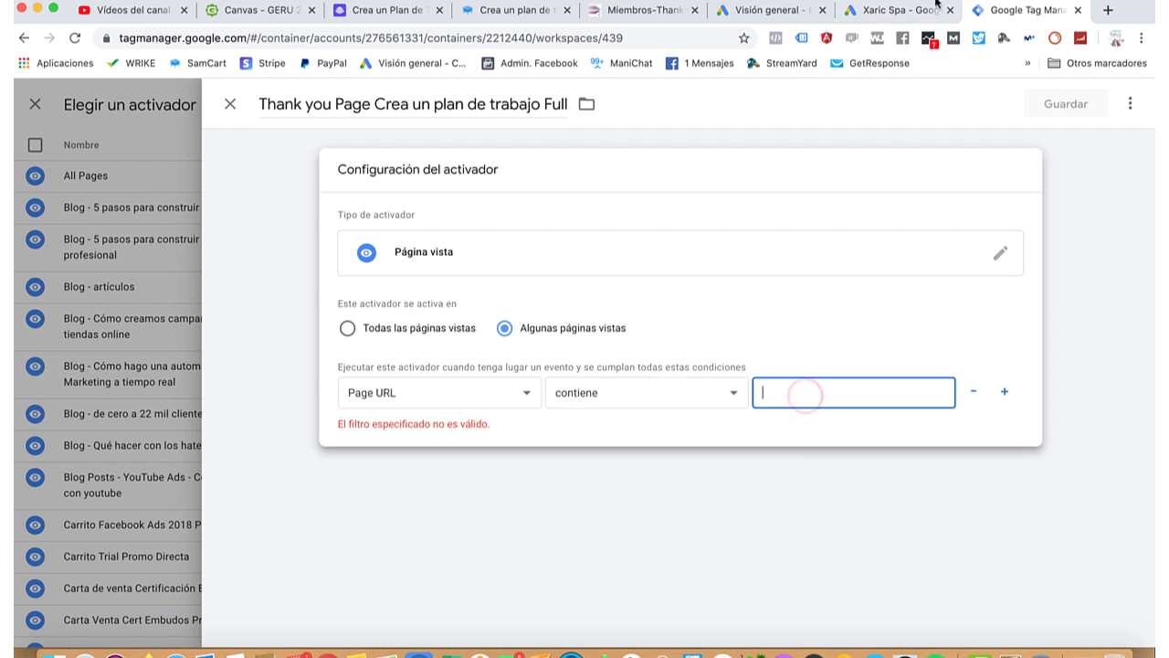
Look up the THANK YOU PAGE object's URL in the GERU funnel canvas.
click(266, 10)
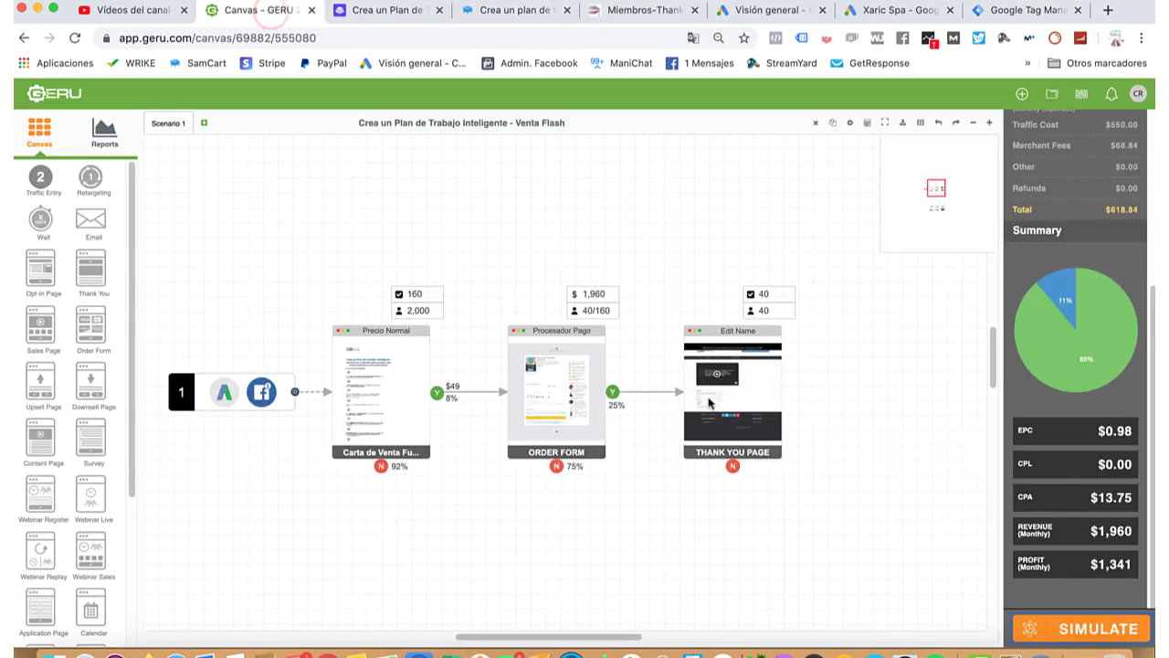
double_click(717, 404)
click(552, 329)
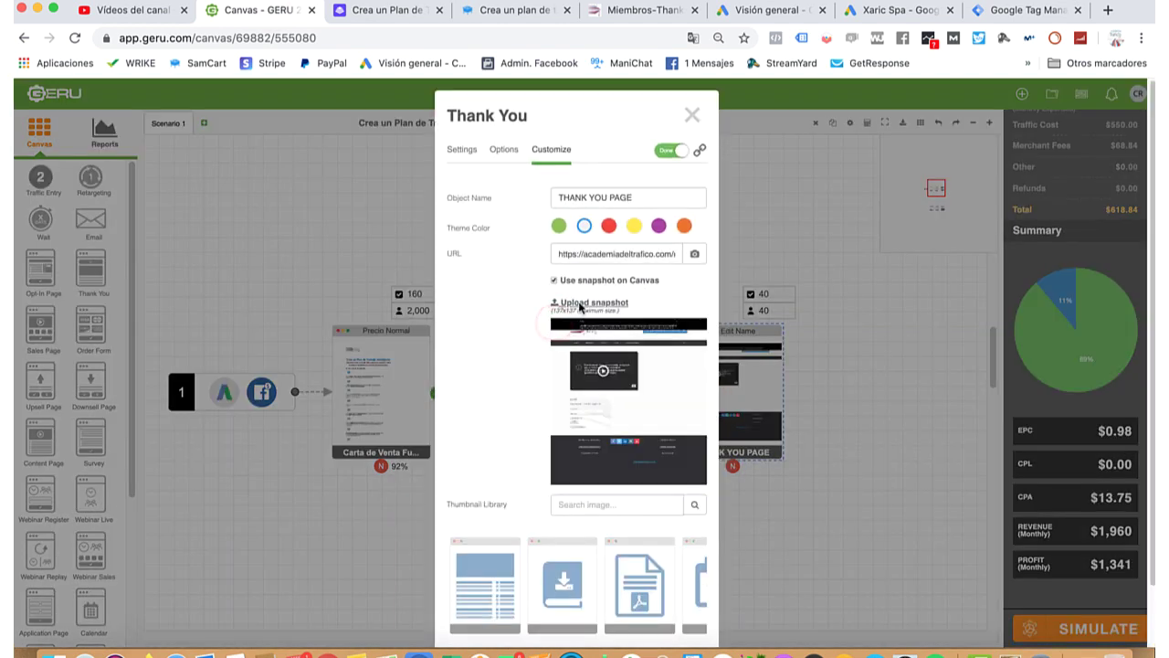
click(553, 256)
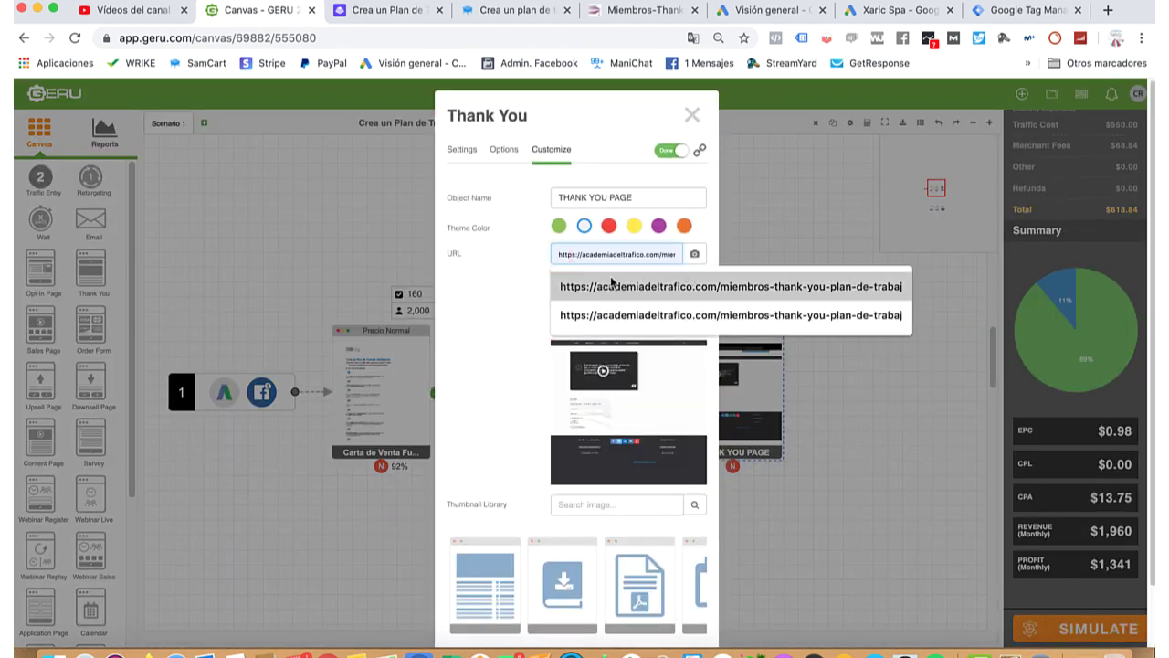
Copy academiadeltrafico.com/miembros-thank-you-plan-de-trabajo-inteligente-promo from the thank-you page's address into the Tag Manager trigger's Page URL condition and save the trigger.
click(625, 10)
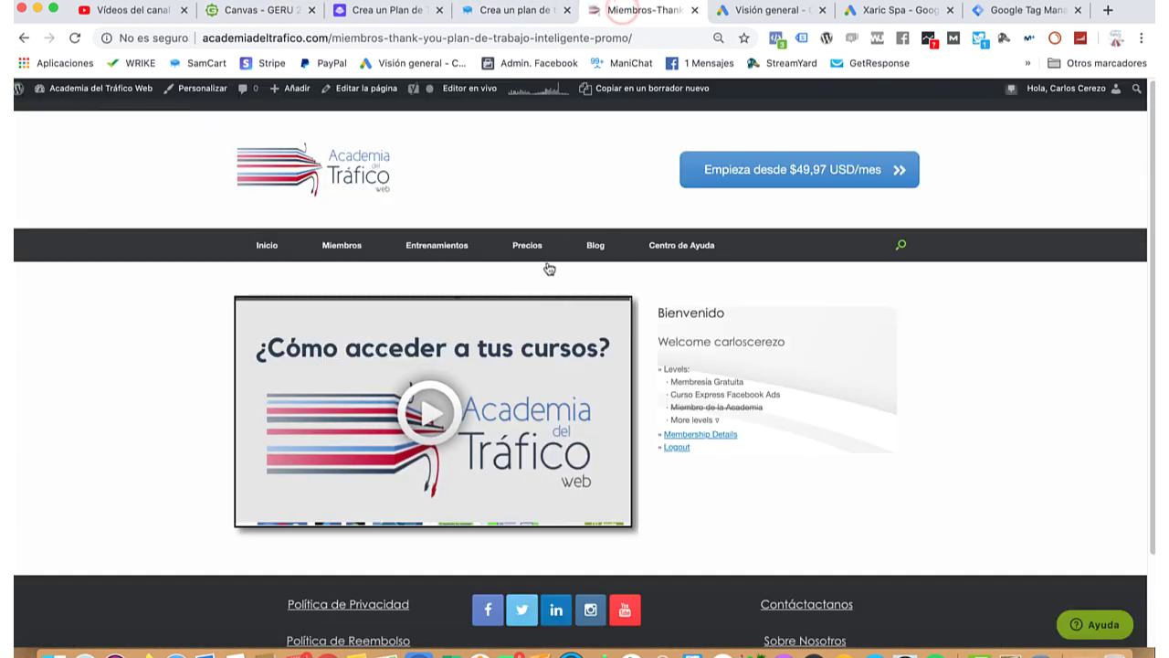
click(634, 37)
drag(634, 38, 248, 47)
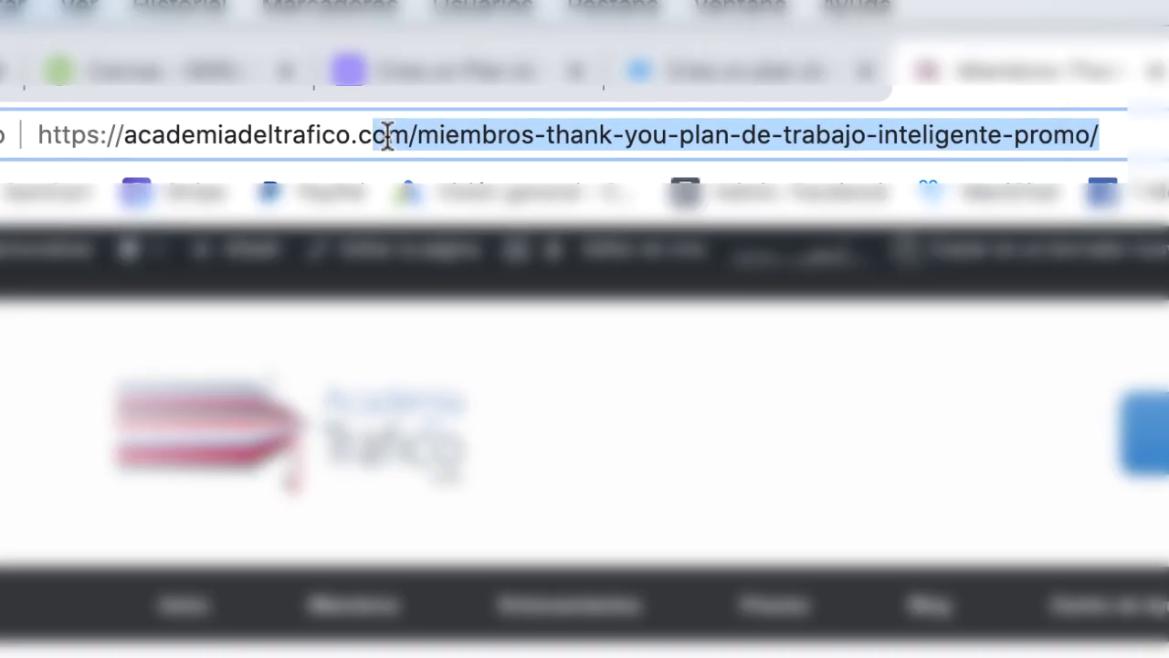
drag(148, 153, 125, 136)
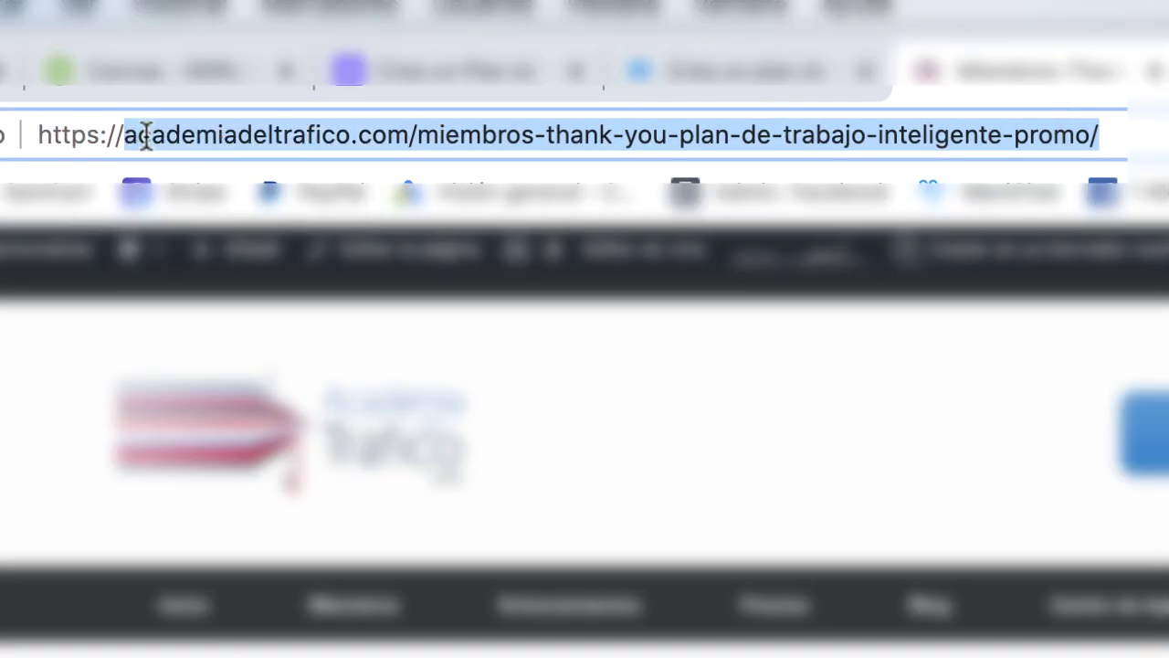
mouse_move(124, 137)
mouse_down()
mouse_move(451, 137)
mouse_move(879, 110)
mouse_move(1086, 149)
mouse_move(1083, 137)
mouse_move(132, 140)
mouse_up()
triple_click(1083, 136)
key(super+c)
click(1023, 10)
click(803, 395)
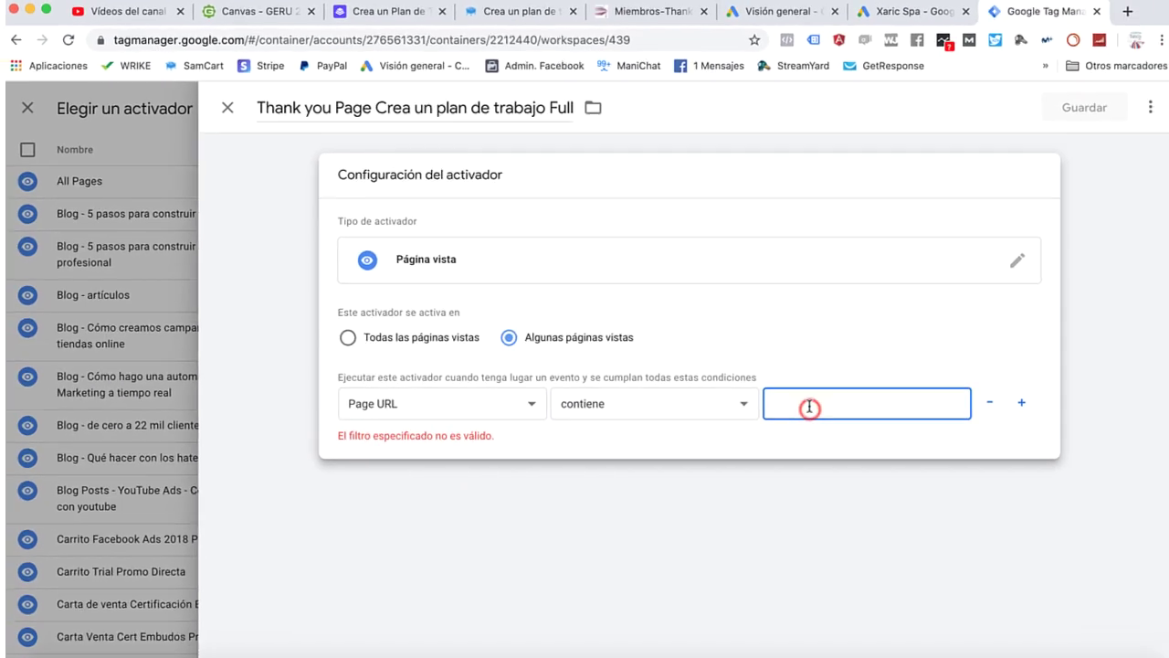
key(super+v)
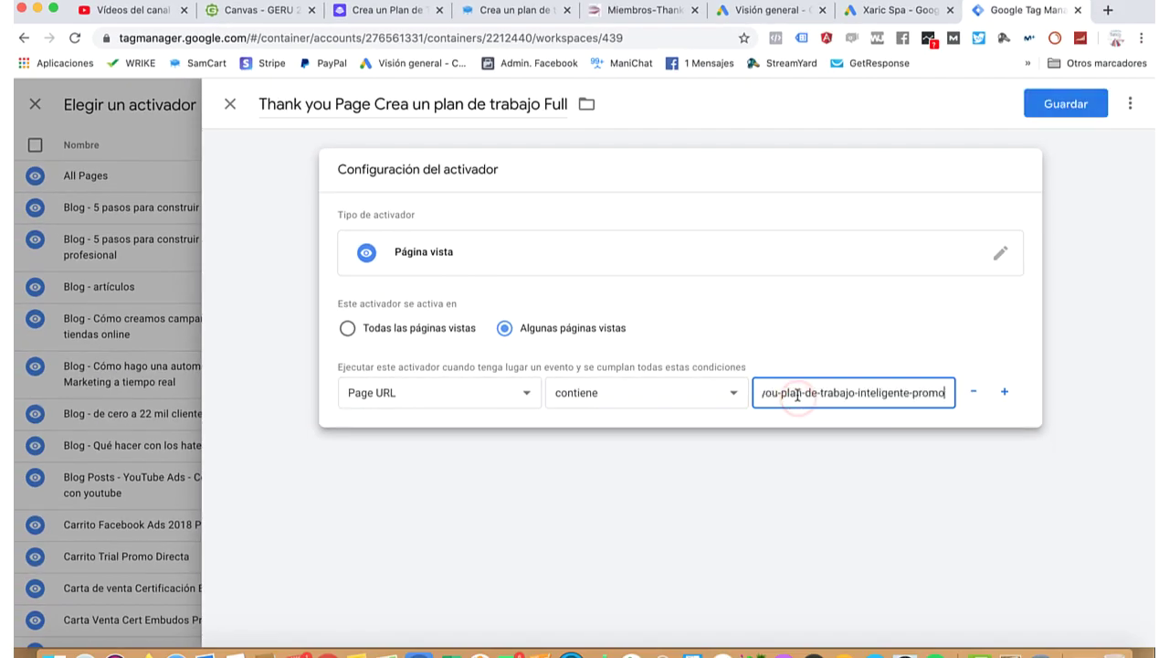
click(1056, 107)
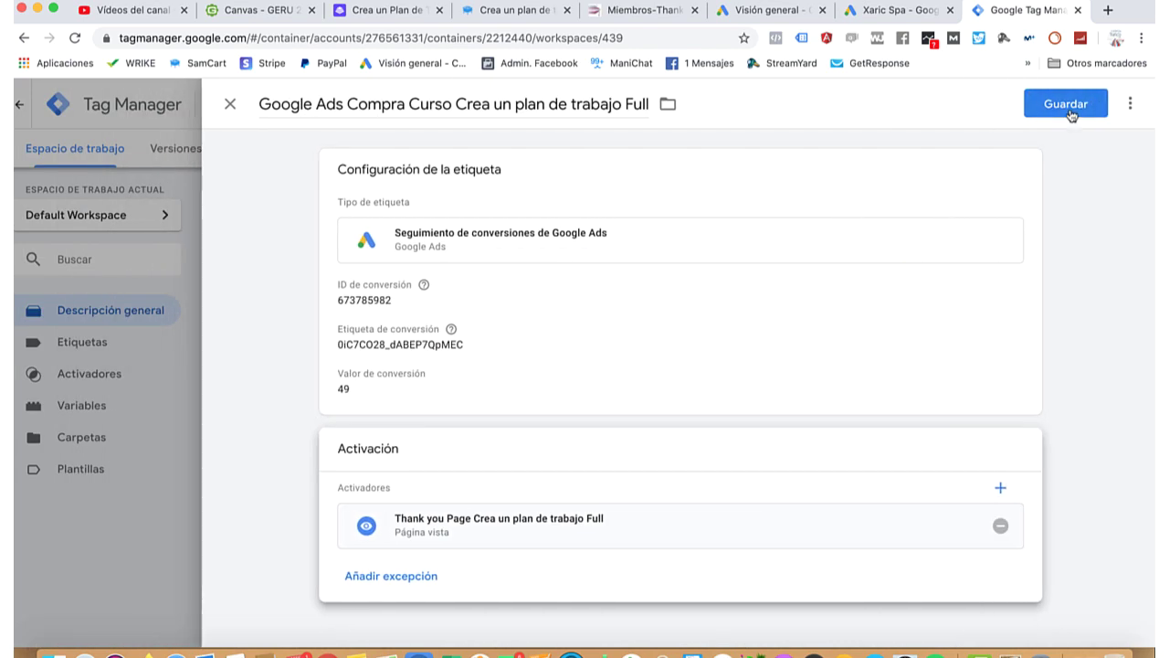
Save the Google Ads conversion tag and publish the workspace changes to Live without a version name or description.
click(1069, 110)
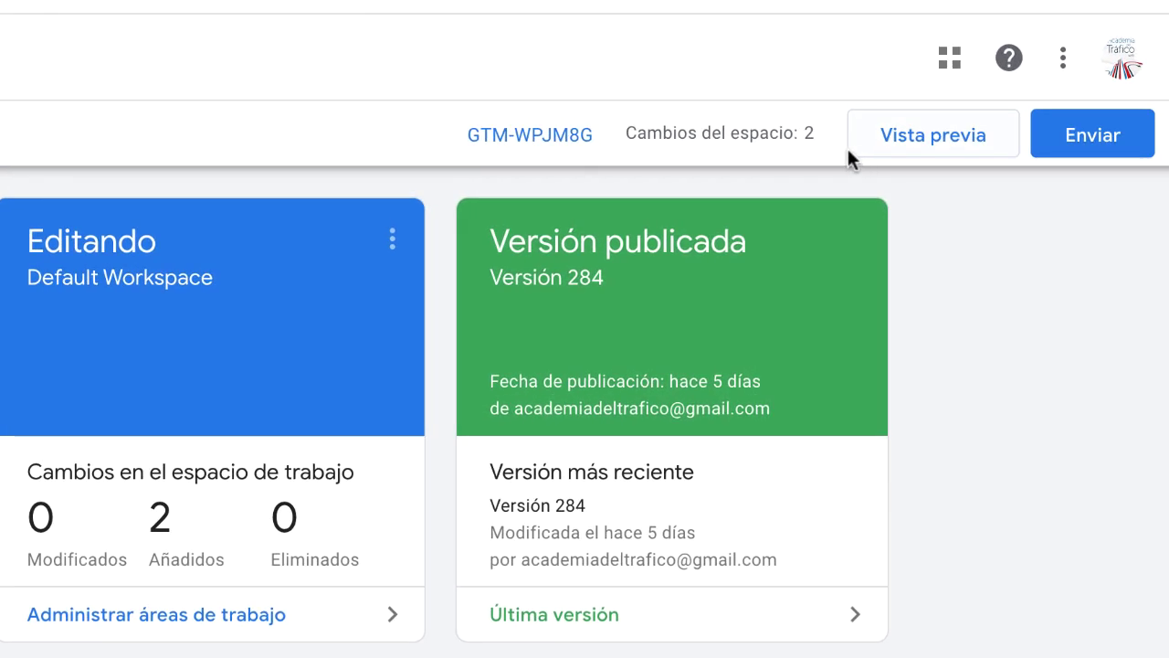
click(1077, 143)
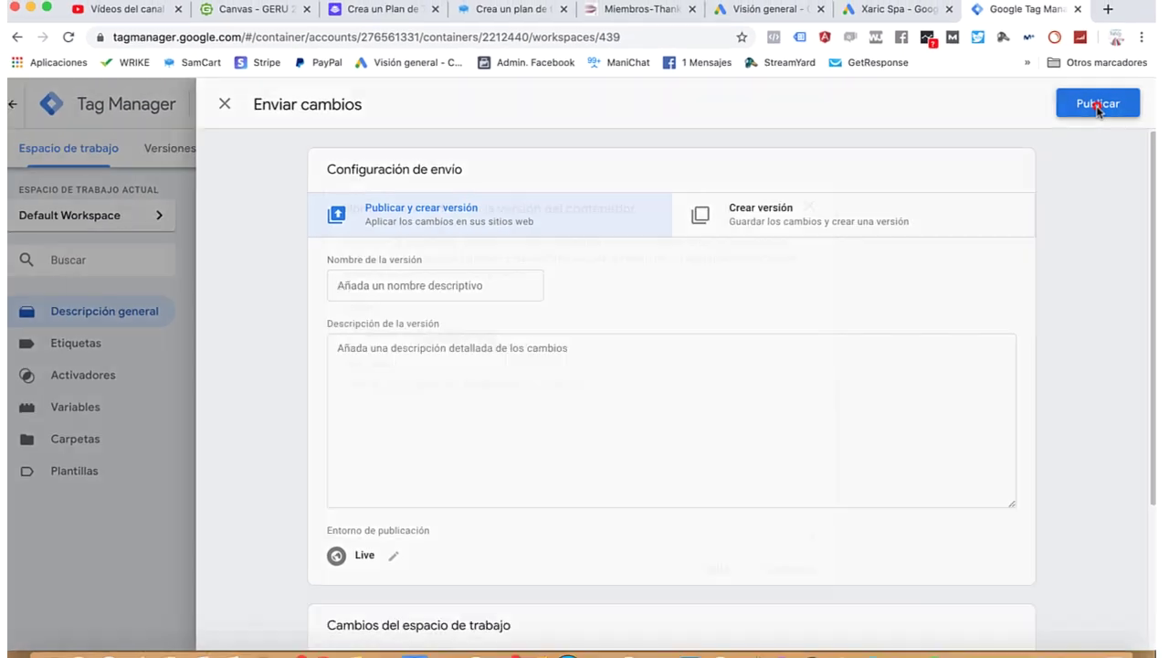
click(1093, 60)
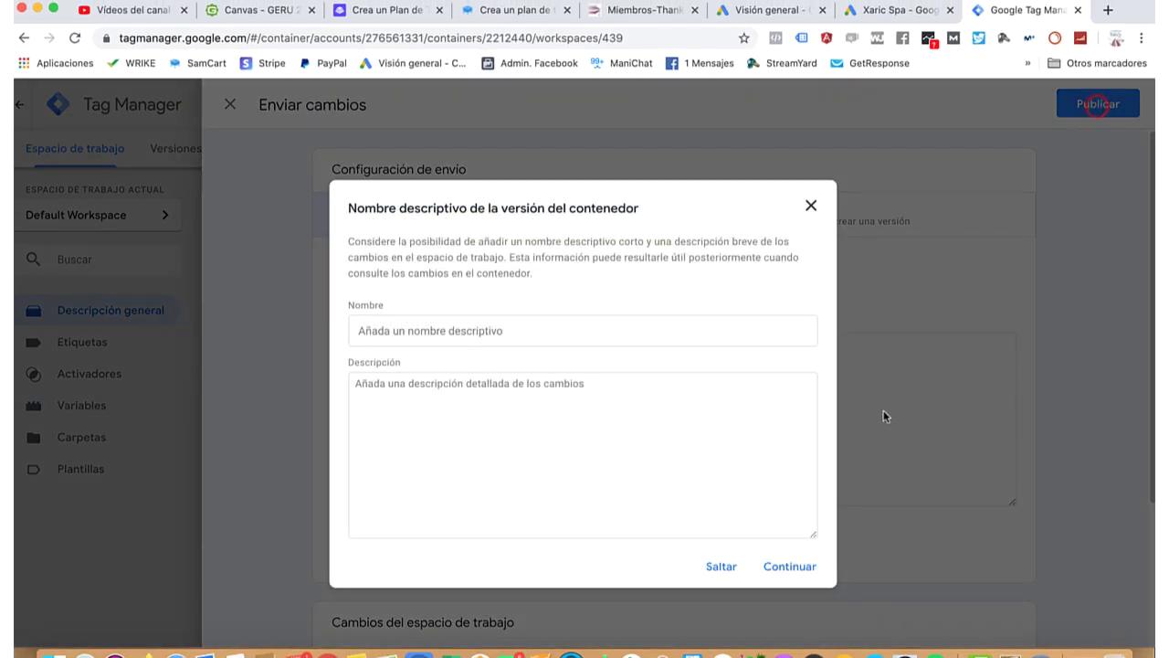
click(791, 567)
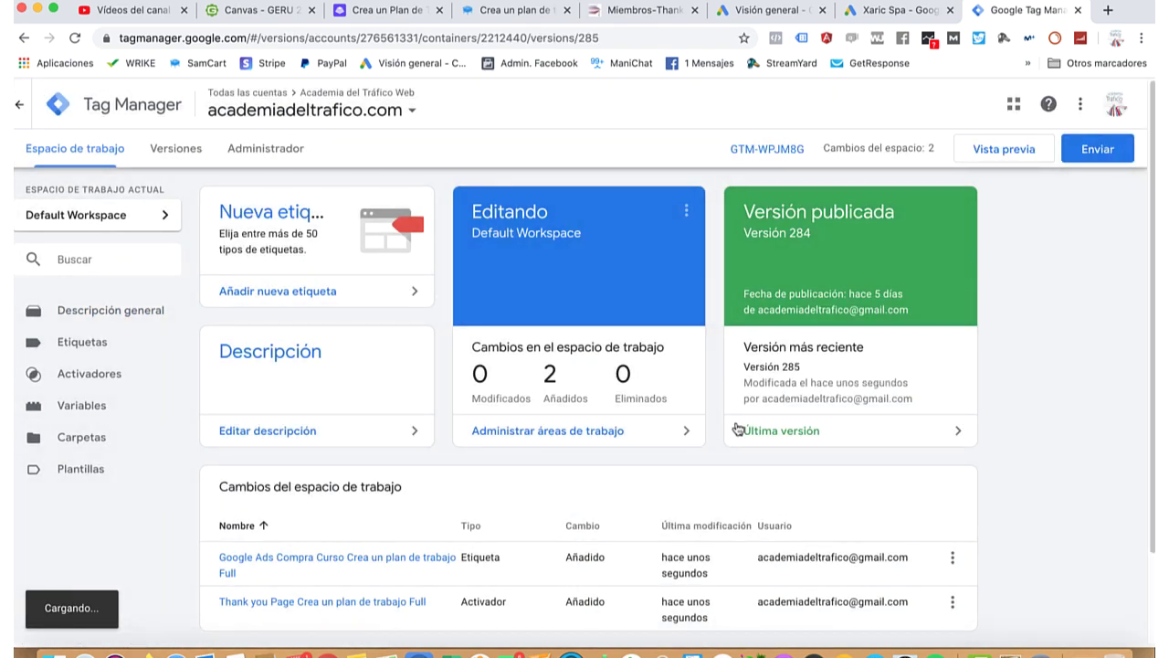
click(738, 430)
Return to Google Ads and finish the setup of the "Curso Crea un plan de trabajo inteligente" conversion action.
click(654, 11)
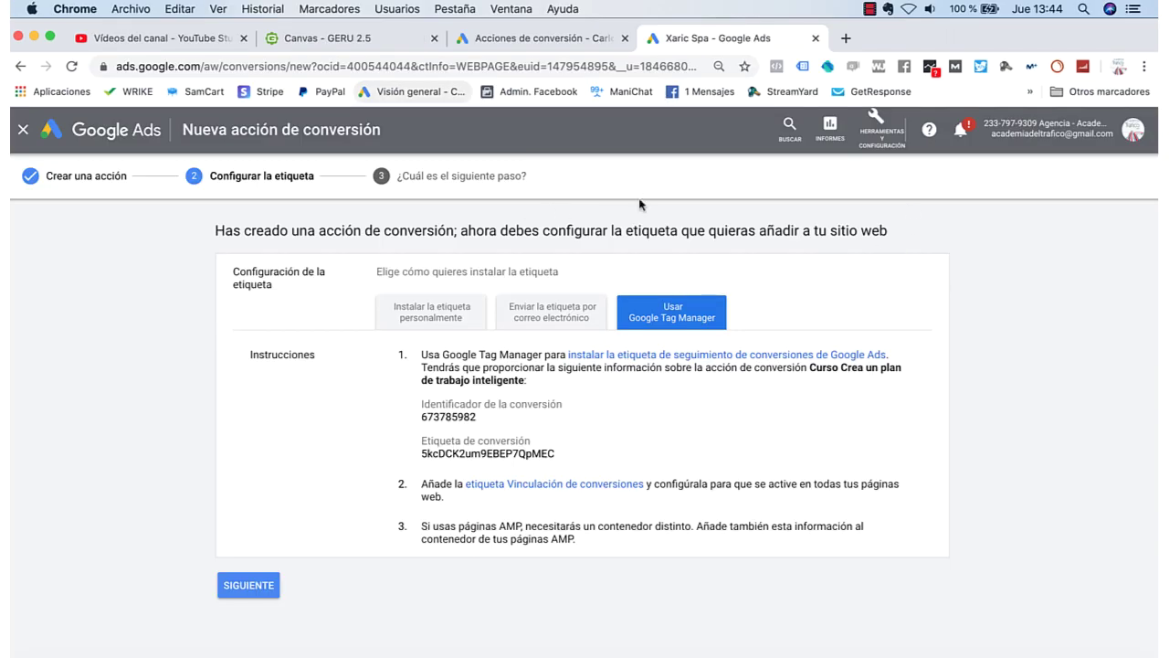
click(248, 585)
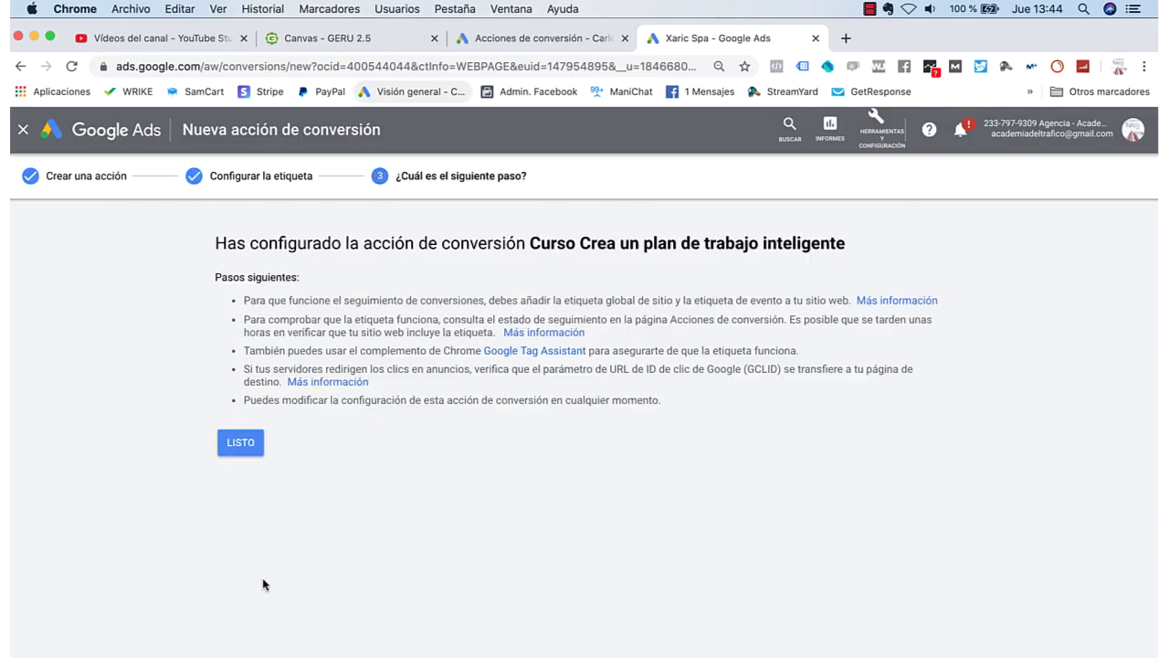
click(241, 442)
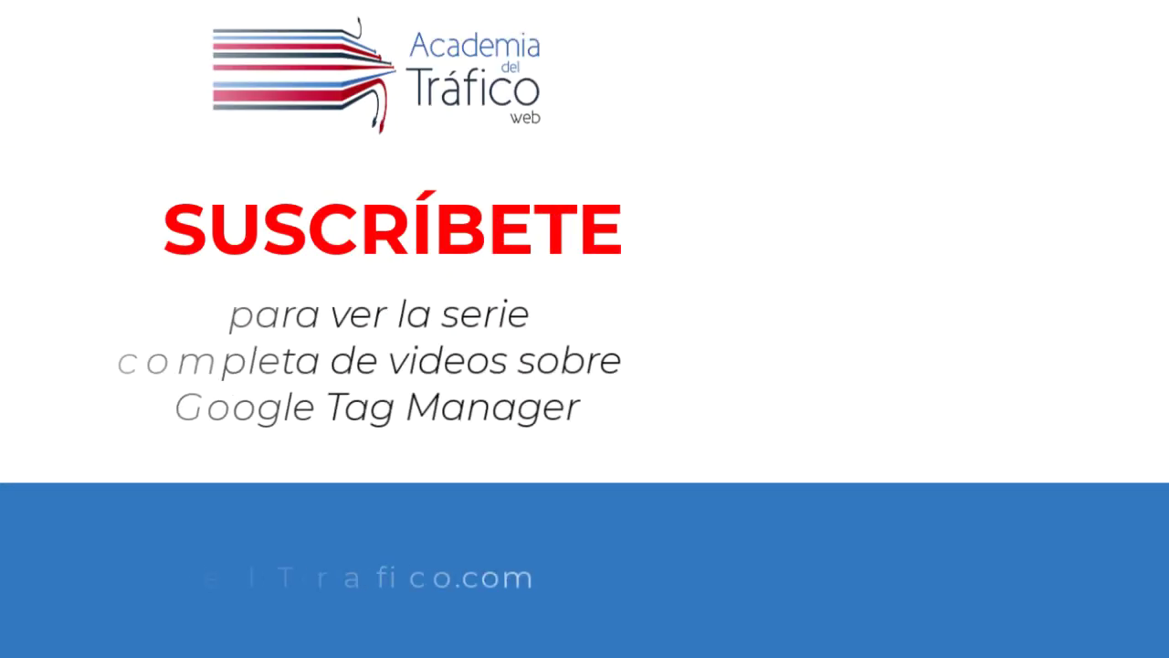